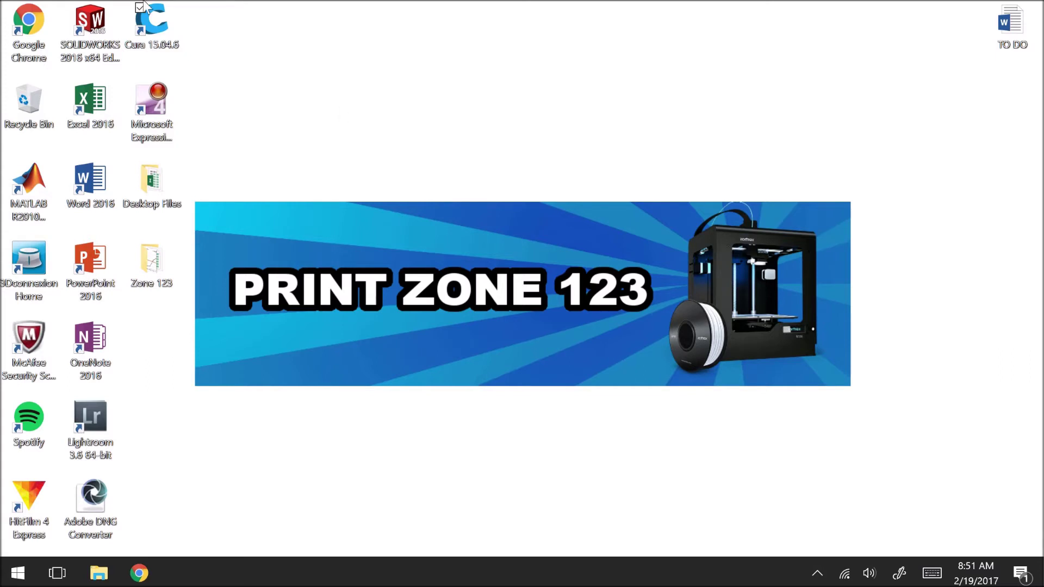
- Launch Cura 15.04.6 with an empty build plate and show the File menu commands
double_click(163, 33)
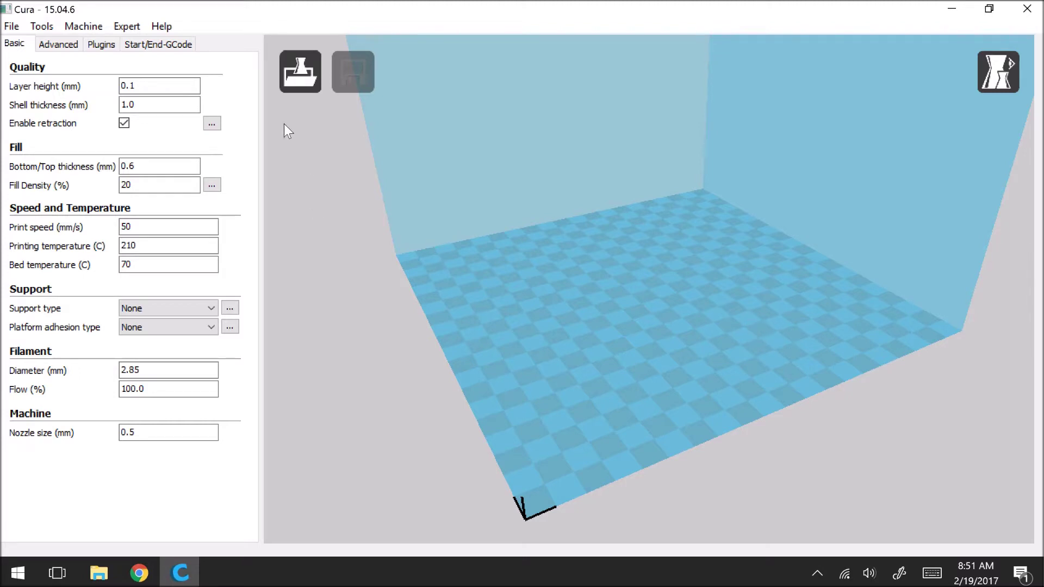
click(11, 27)
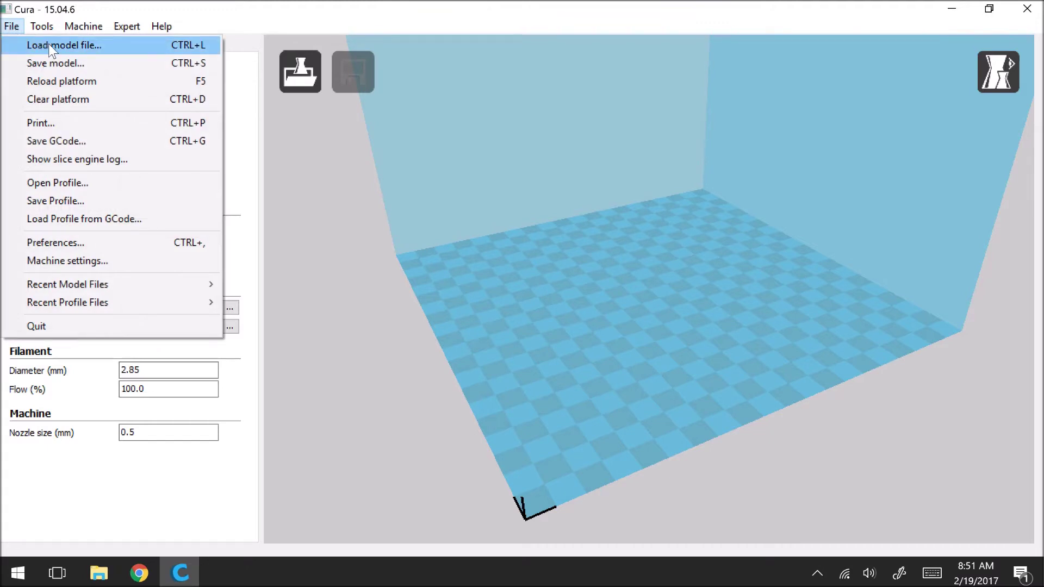
- Load the Okay Hand Lefty STL from the STLs folder onto the build plate
click(317, 149)
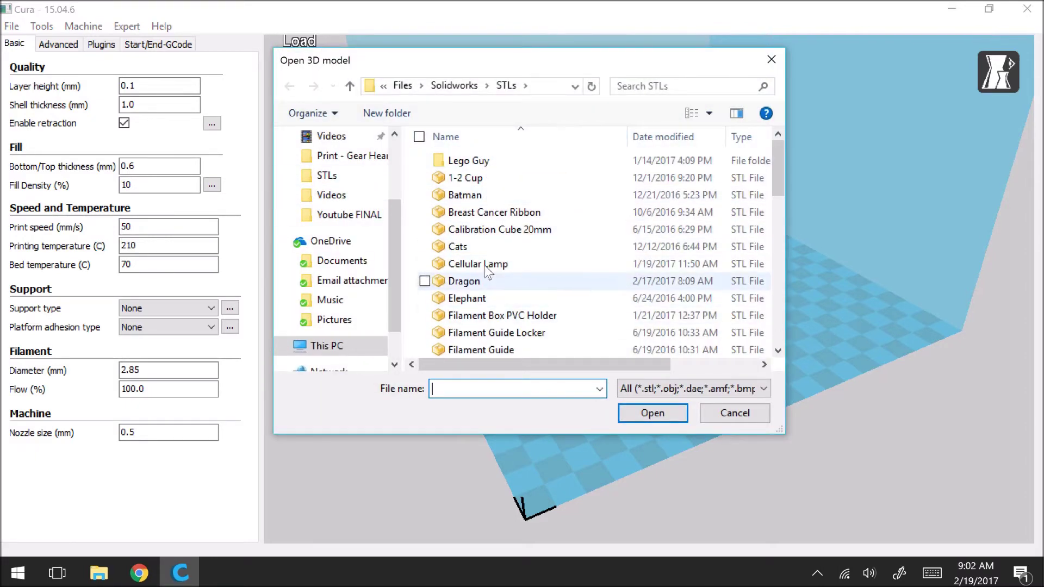
scroll(497, 212, down, 7)
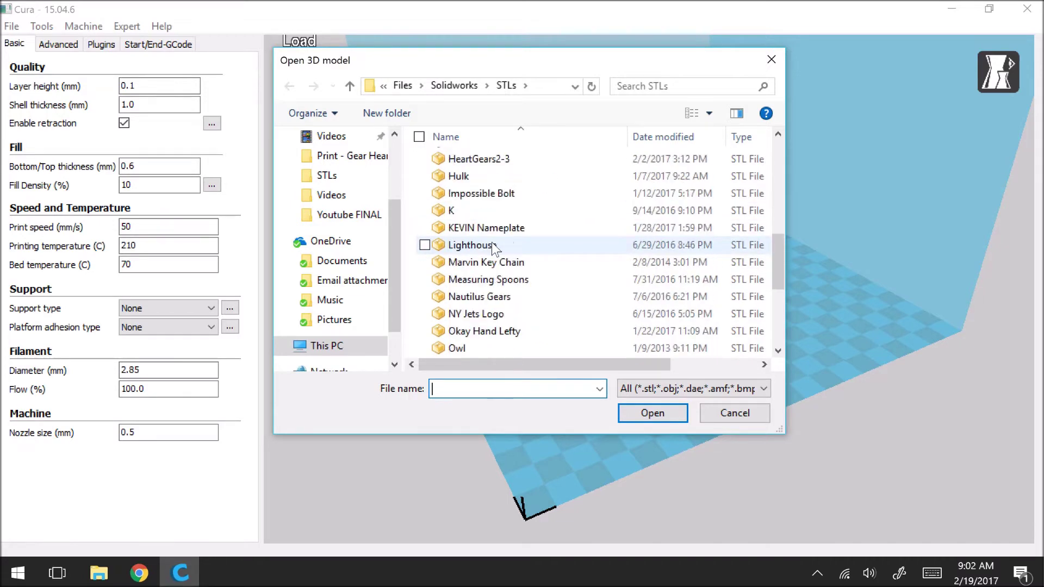
scroll(494, 248, down, 1)
double_click(478, 281)
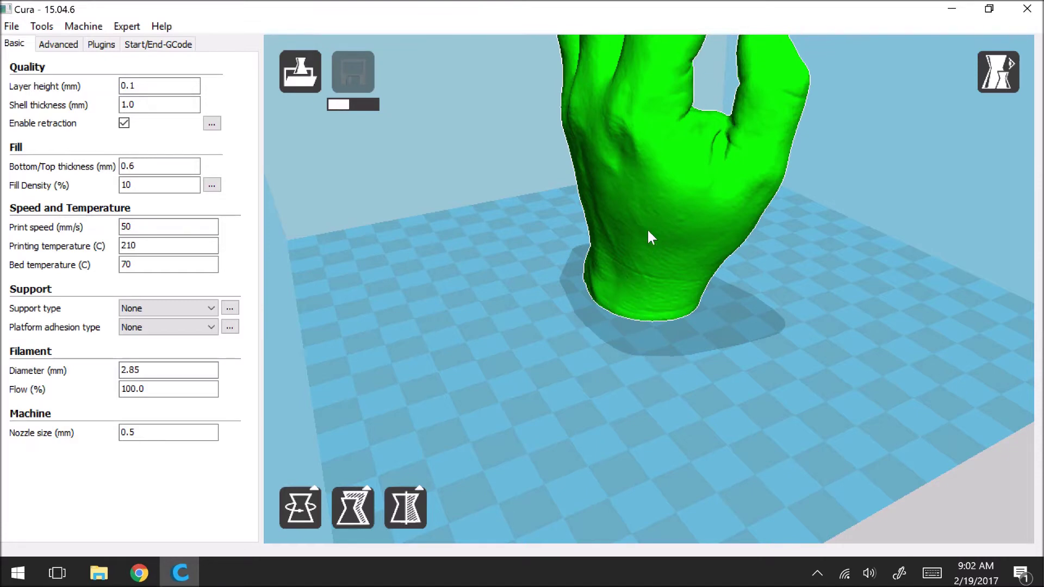
- Zoom and orbit around the hand, including from below, until slicing shows 5 h 36 min, 42 g
scroll(646, 233, down, 5)
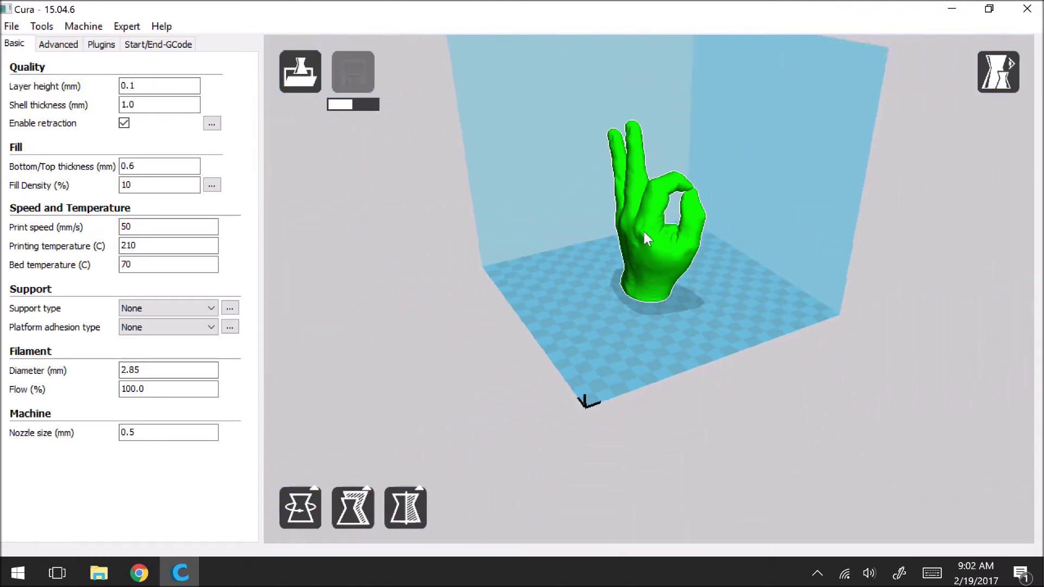
scroll(645, 235, up, 5)
scroll(643, 228, down, 3)
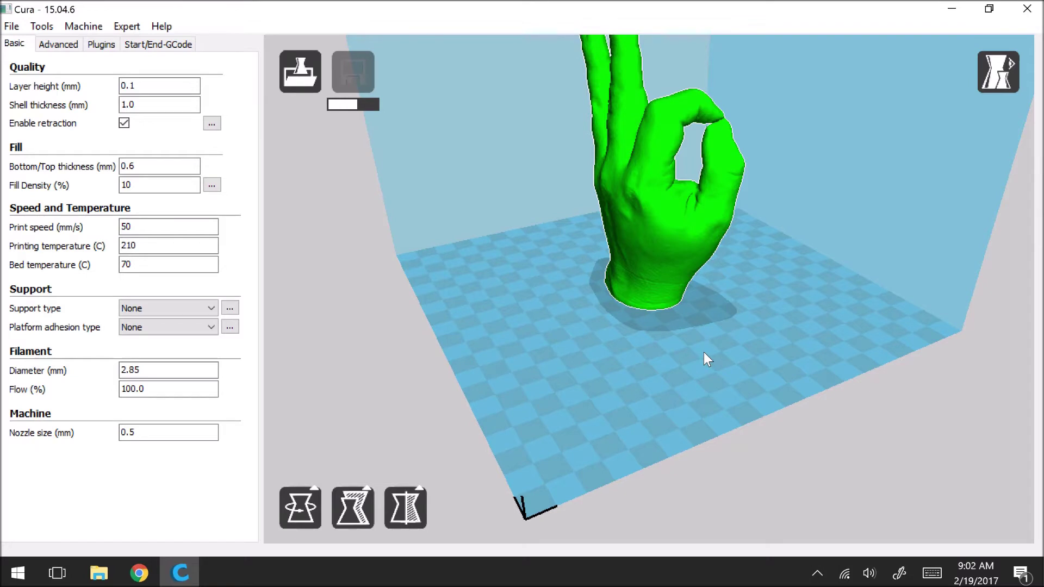
mouse_move(703, 352)
right_down()
mouse_move(629, 293)
mouse_move(654, 319)
mouse_move(739, 329)
mouse_move(776, 322)
mouse_move(790, 285)
mouse_move(801, 299)
mouse_move(752, 344)
mouse_move(644, 341)
mouse_move(710, 342)
mouse_move(696, 344)
right_up()
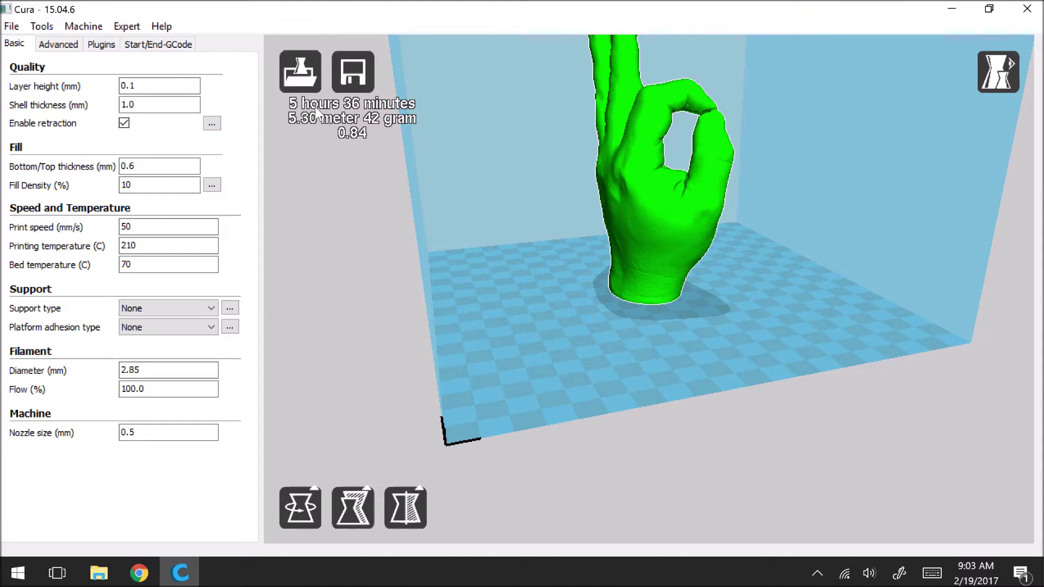
scroll(348, 135, down, 5)
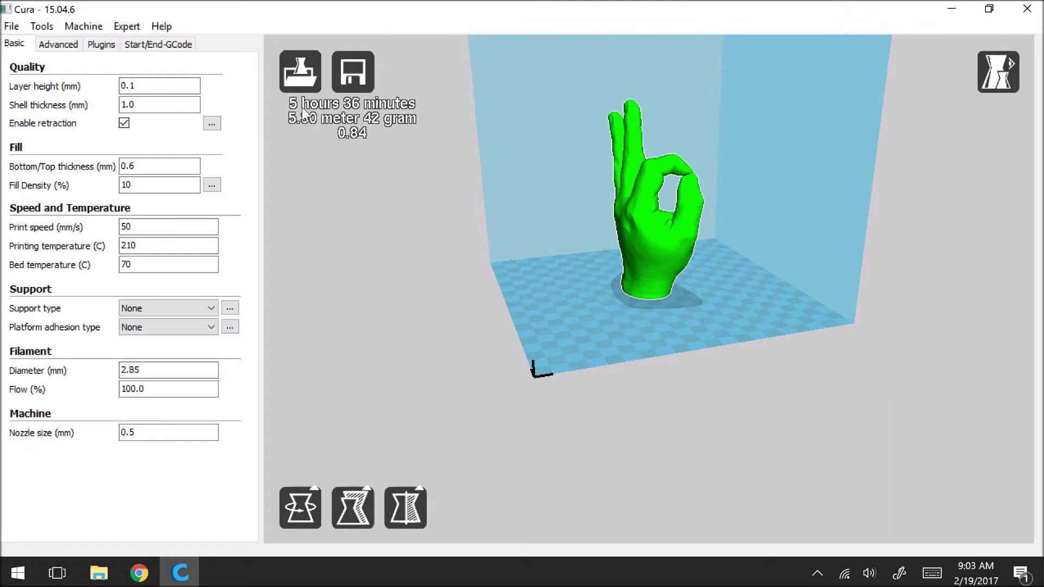
right_drag(324, 145, 327, 146)
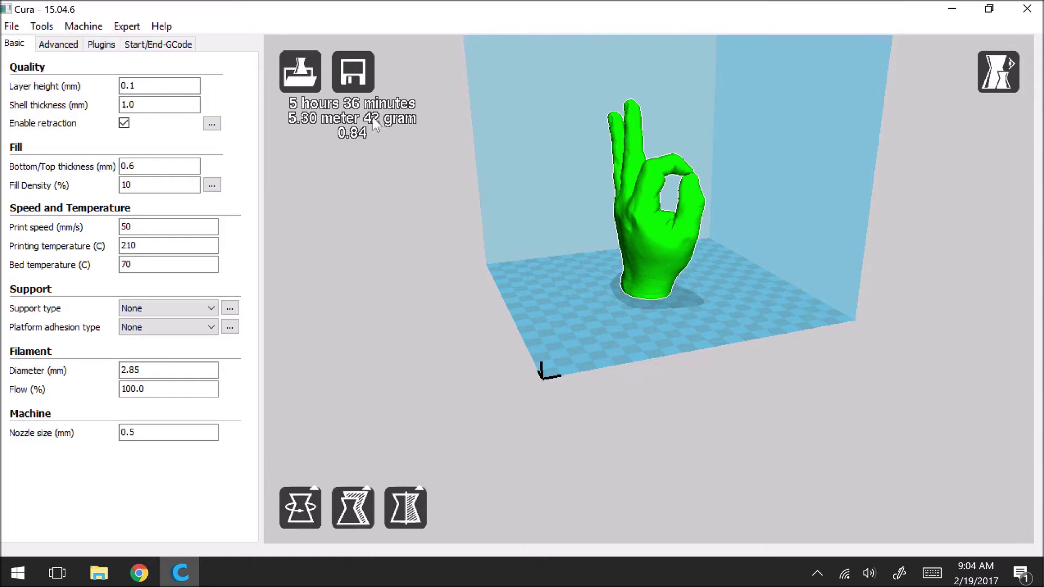
click(20, 30)
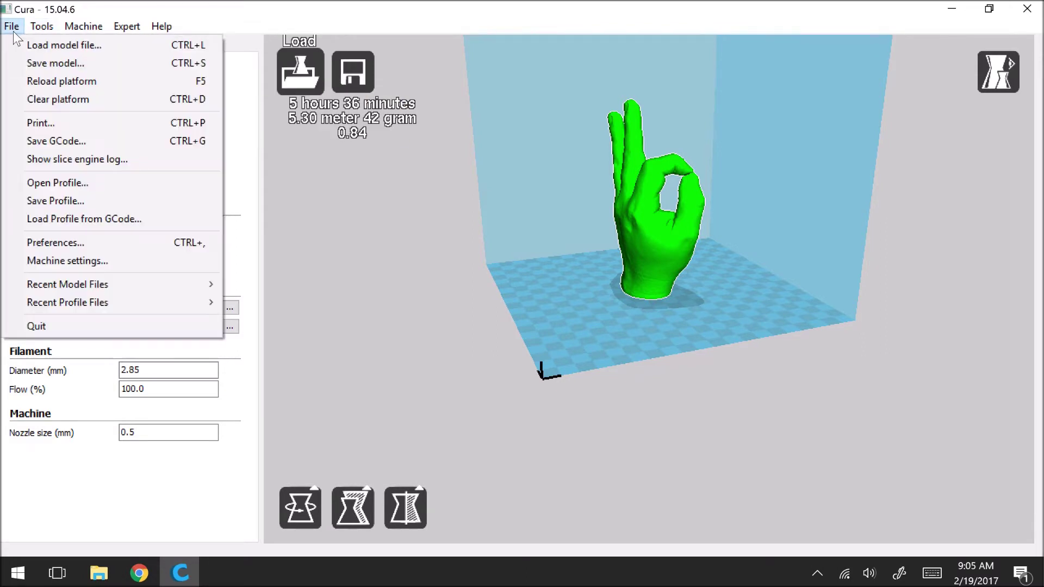
click(73, 243)
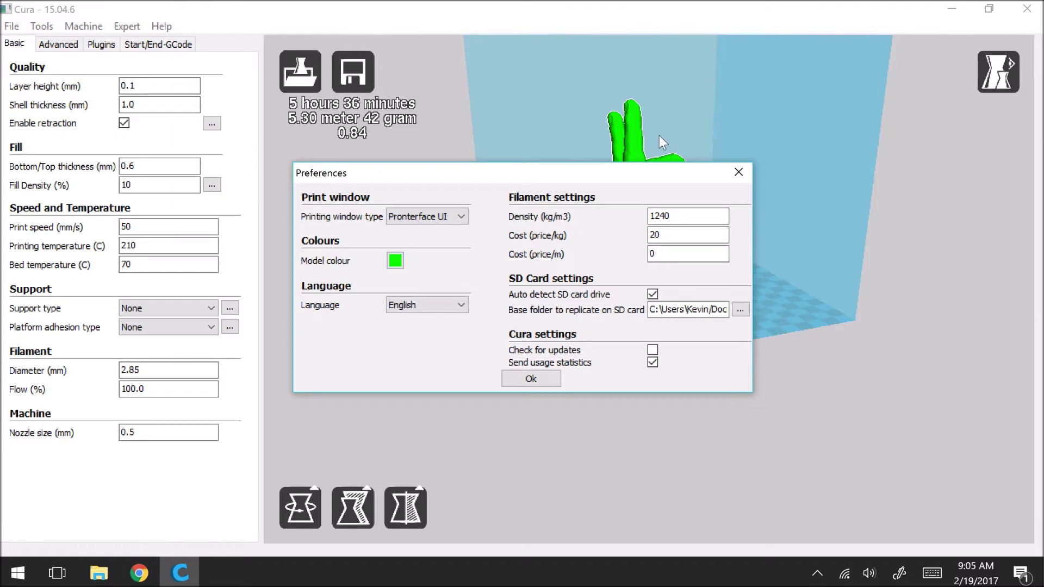
click(395, 261)
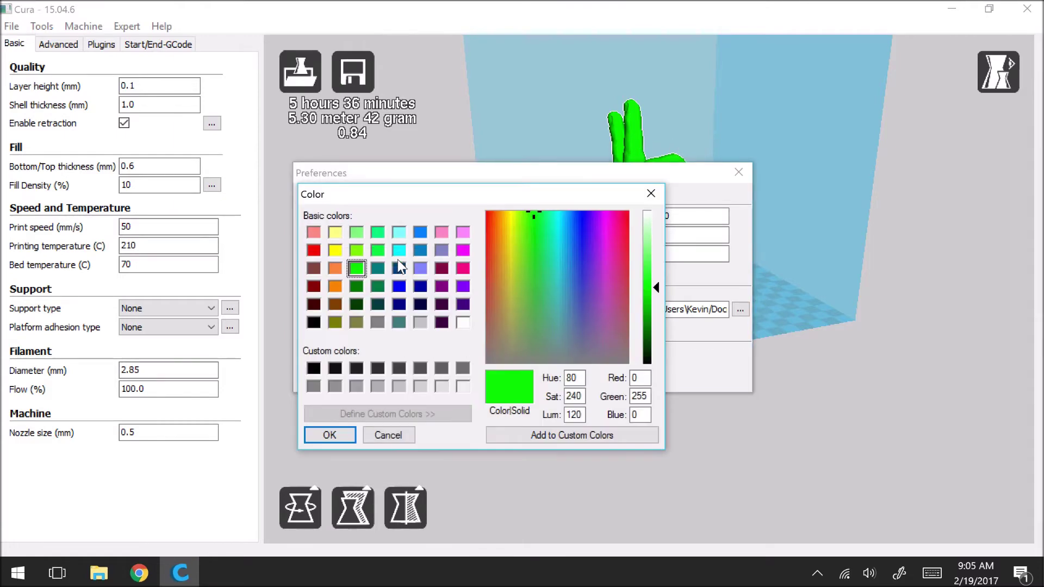
click(656, 201)
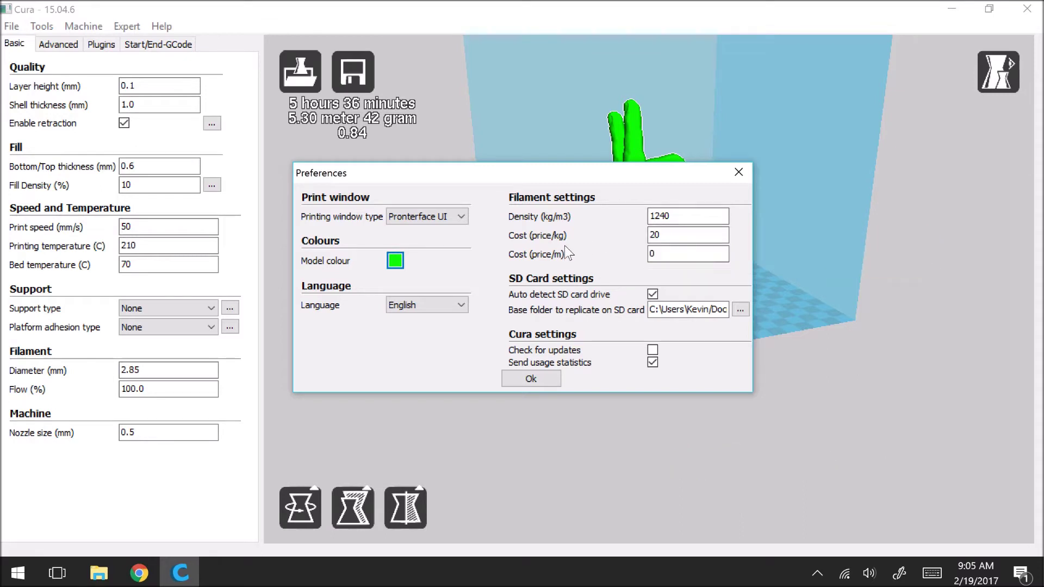
click(669, 235)
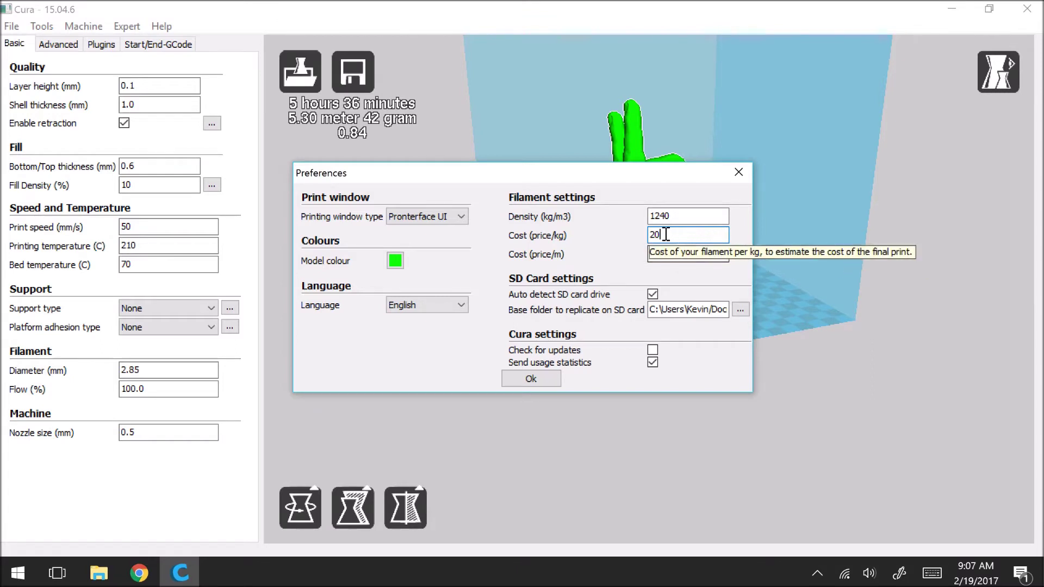
double_click(665, 234)
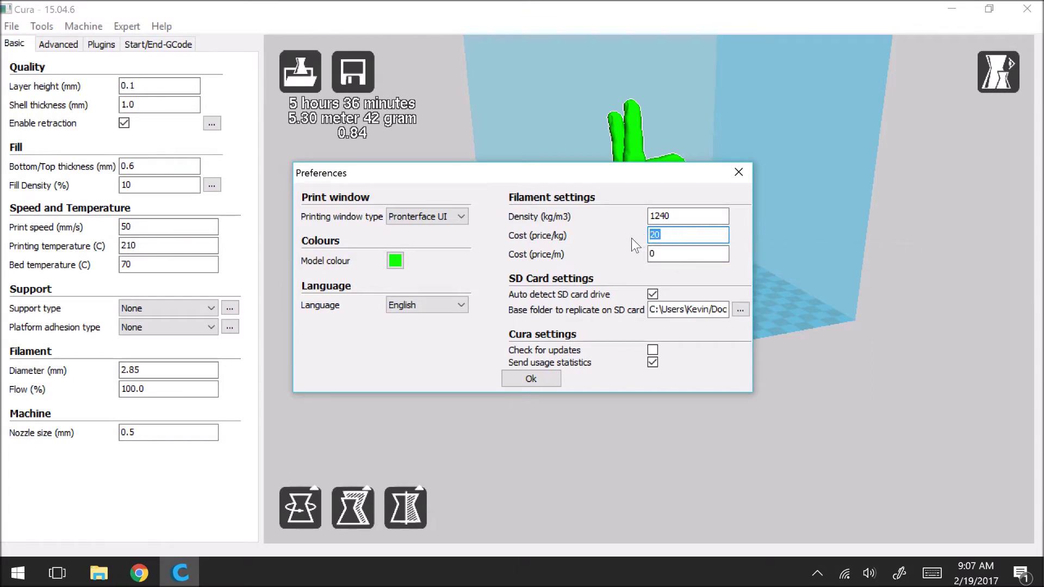
click(676, 234)
click(547, 380)
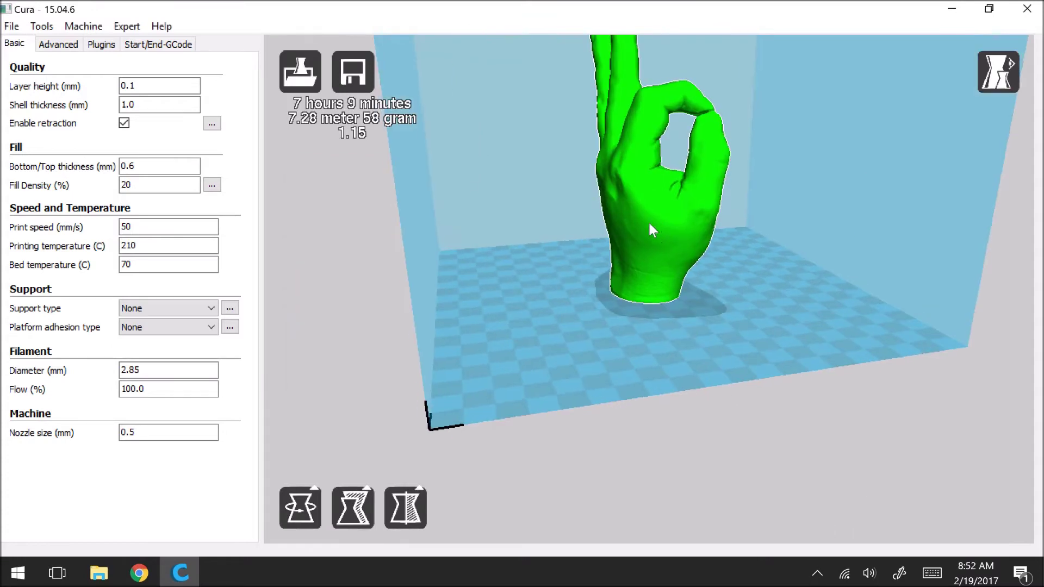
scroll(679, 276, down, 5)
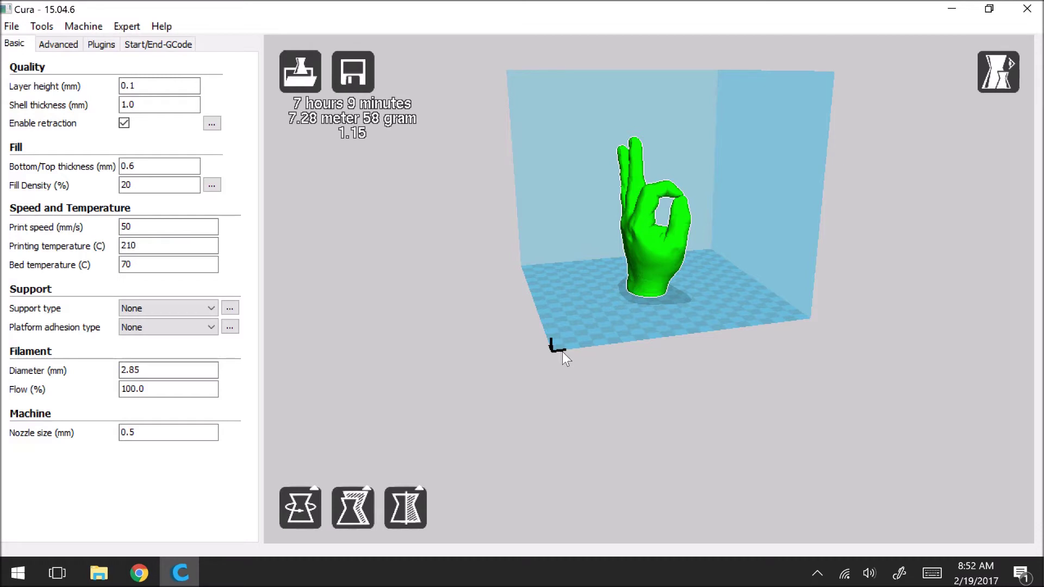
right_drag(574, 354, 563, 363)
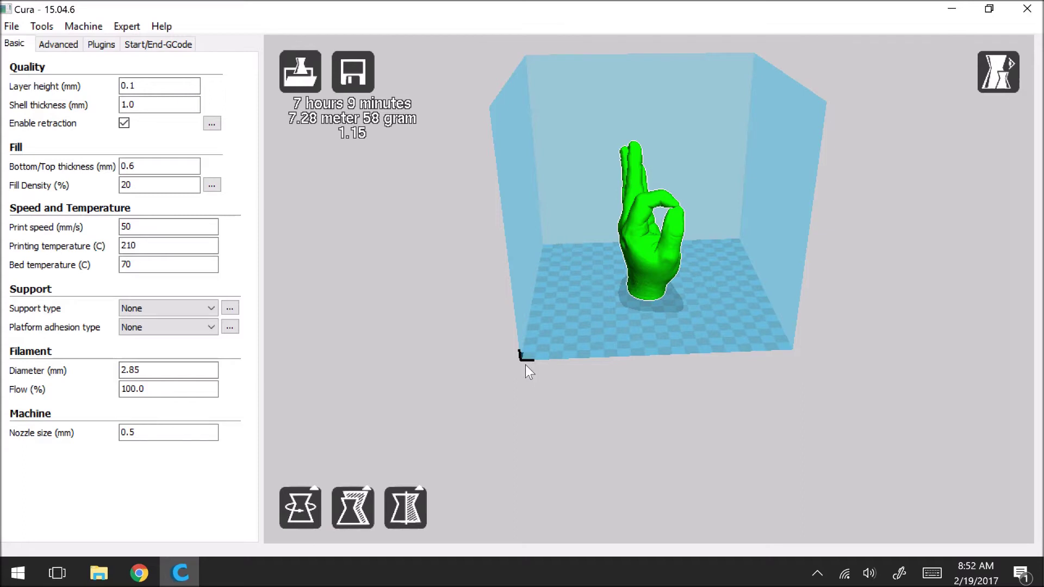
right_drag(526, 365, 532, 366)
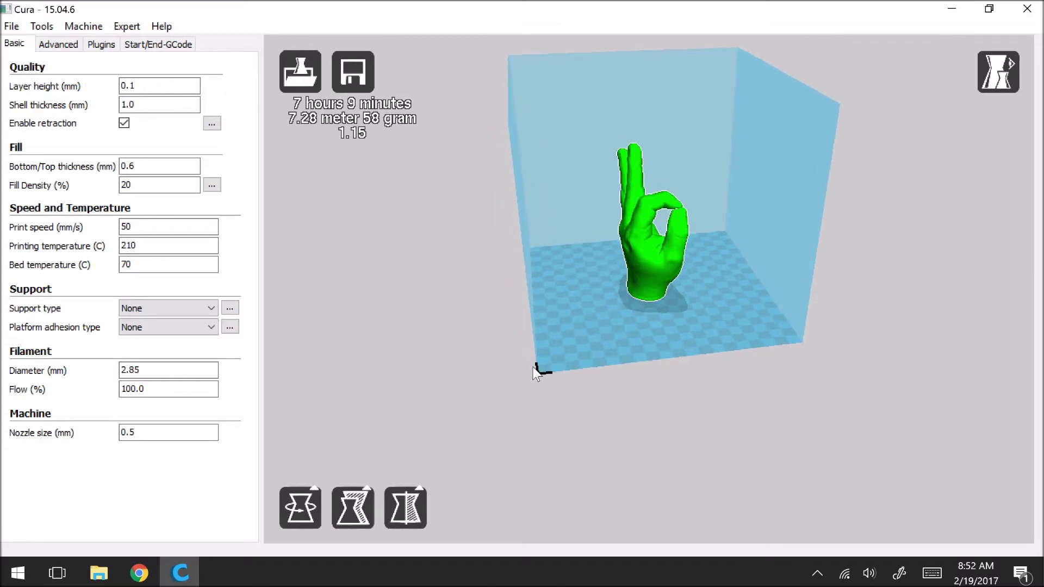
right_drag(631, 301, 635, 301)
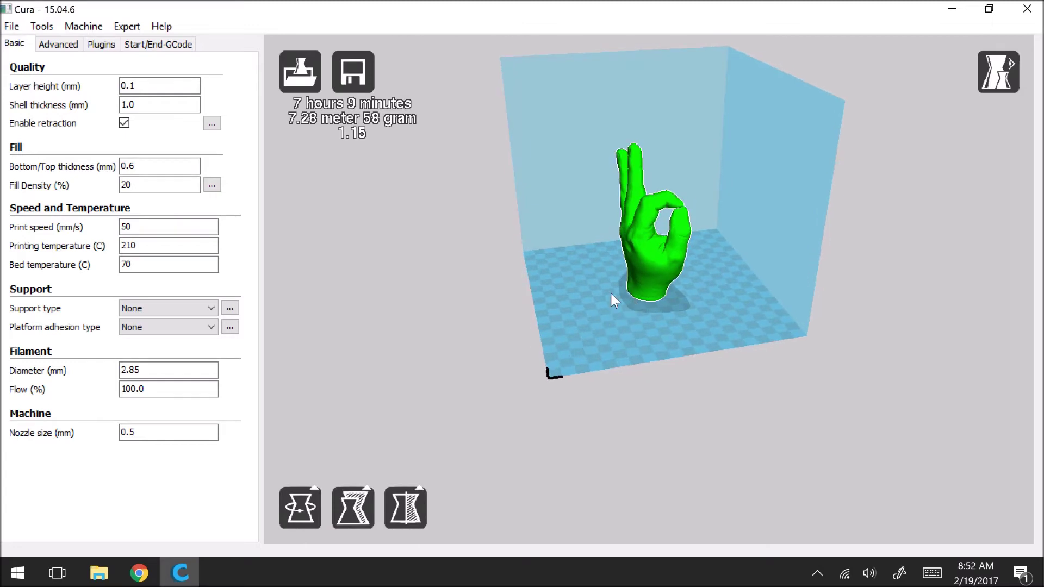
right_drag(676, 347, 677, 342)
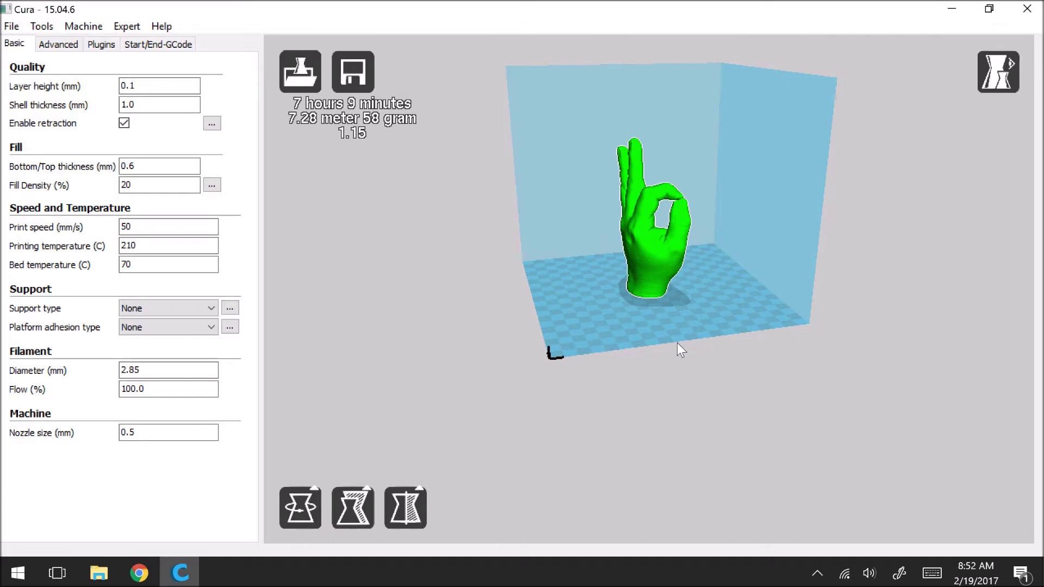
mouse_move(677, 342)
right_down()
mouse_move(654, 291)
mouse_move(659, 306)
mouse_move(602, 303)
mouse_move(690, 302)
mouse_move(681, 303)
right_up()
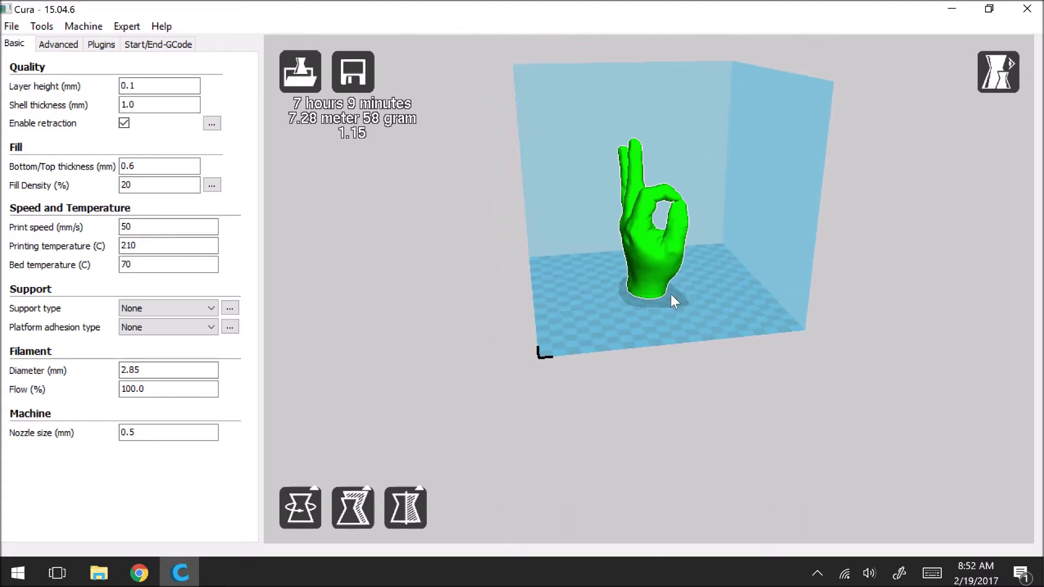
scroll(644, 254, up, 4)
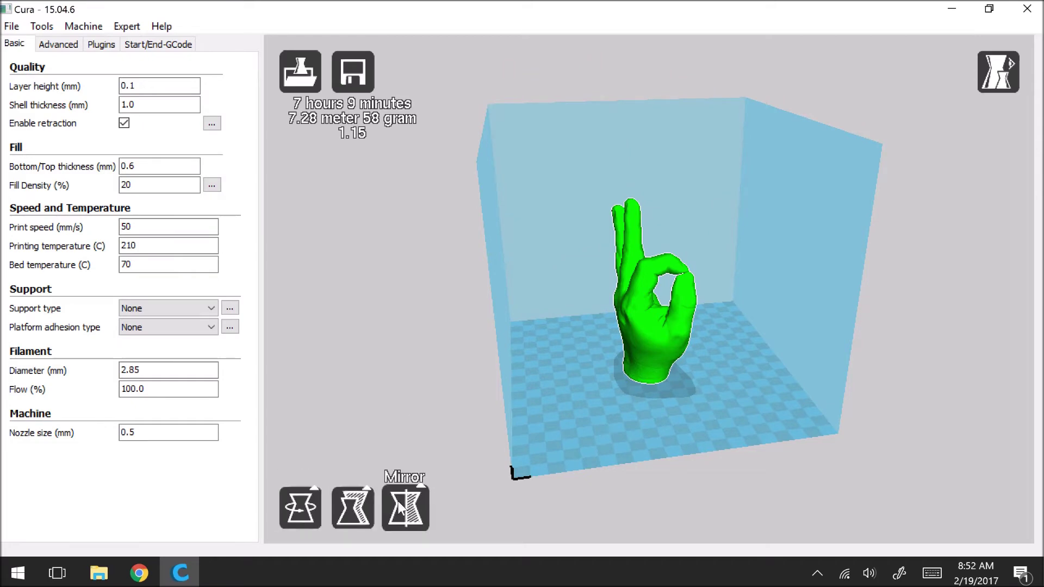
- Scale the hand uniformly by 0.5 to 25.9 × 39.7 × 65.0 mm
click(349, 514)
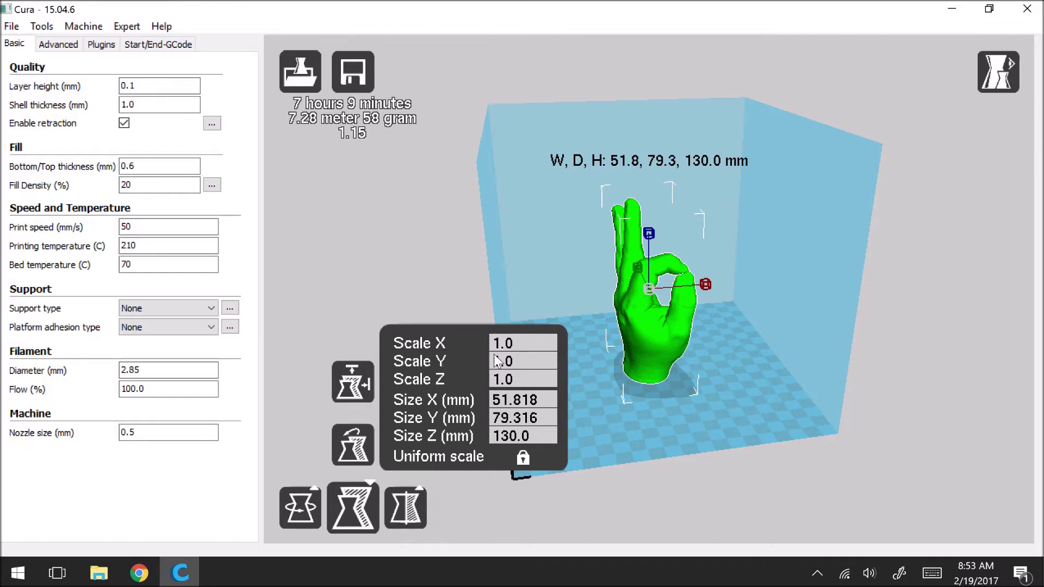
click(521, 345)
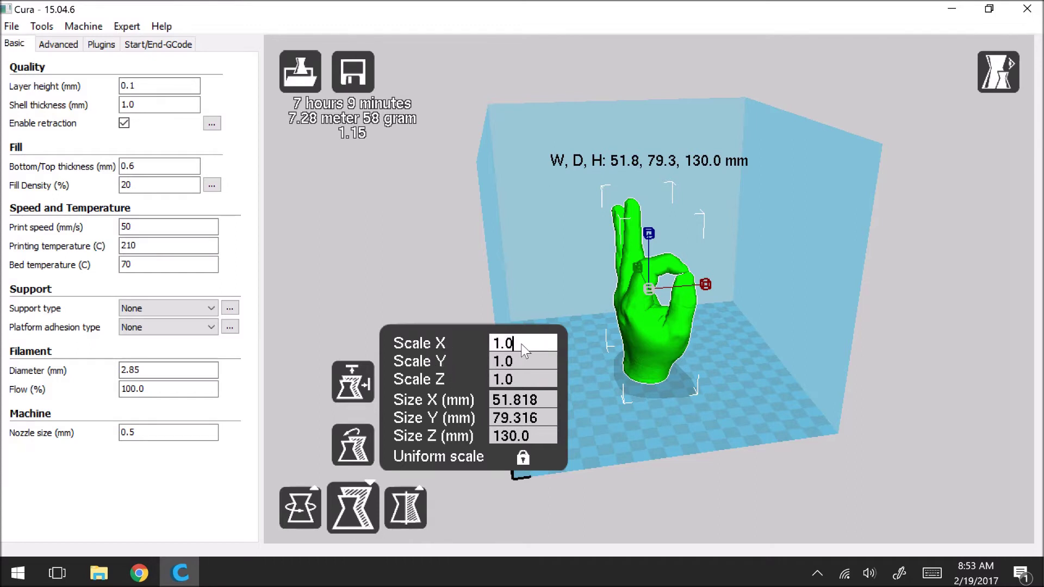
key(BackSpace)
key(BackSpace)
key(BackSpace)
text(0.)
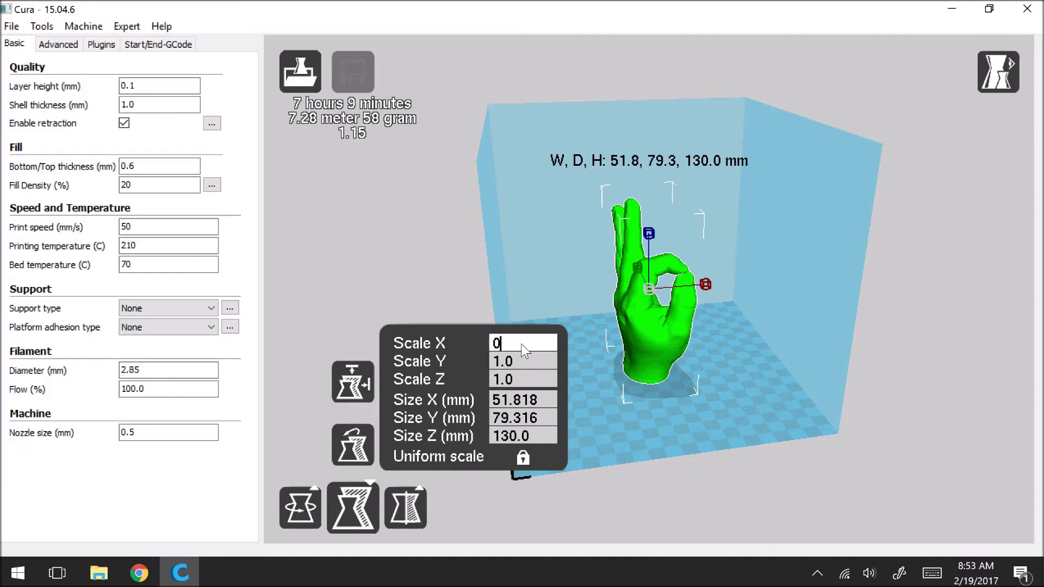
text(5)
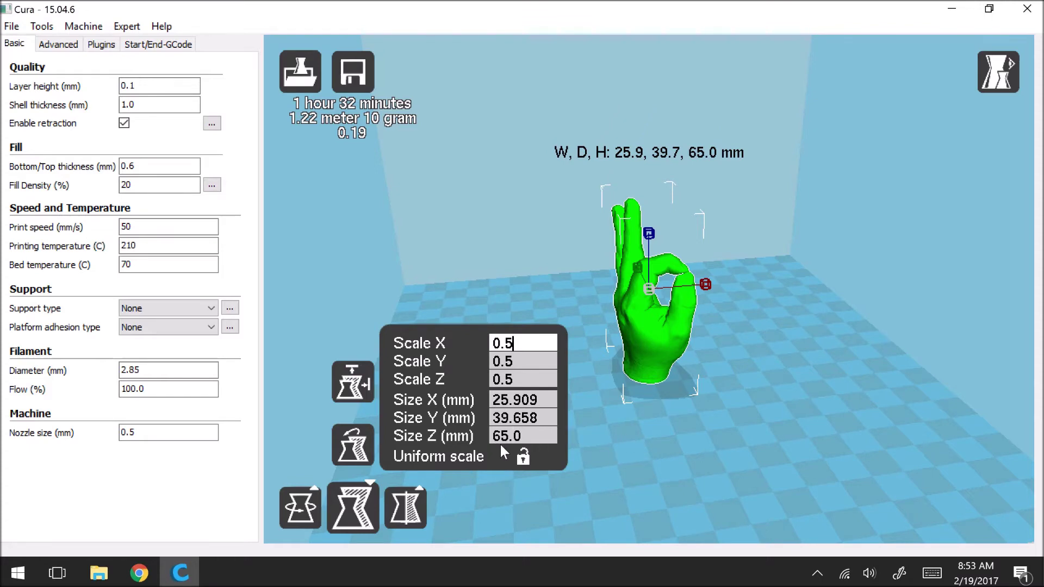
click(523, 457)
click(789, 355)
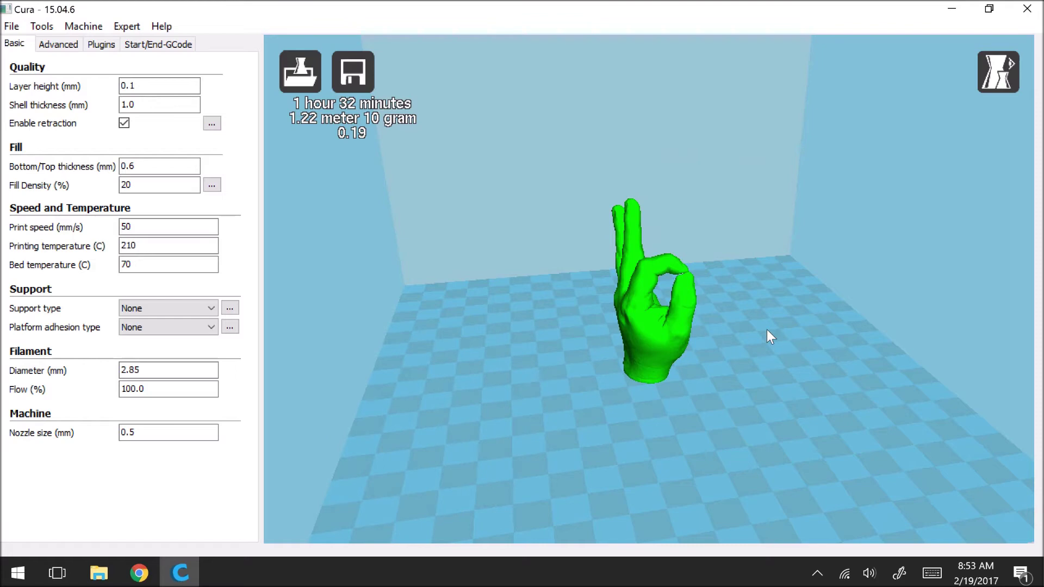
click(651, 329)
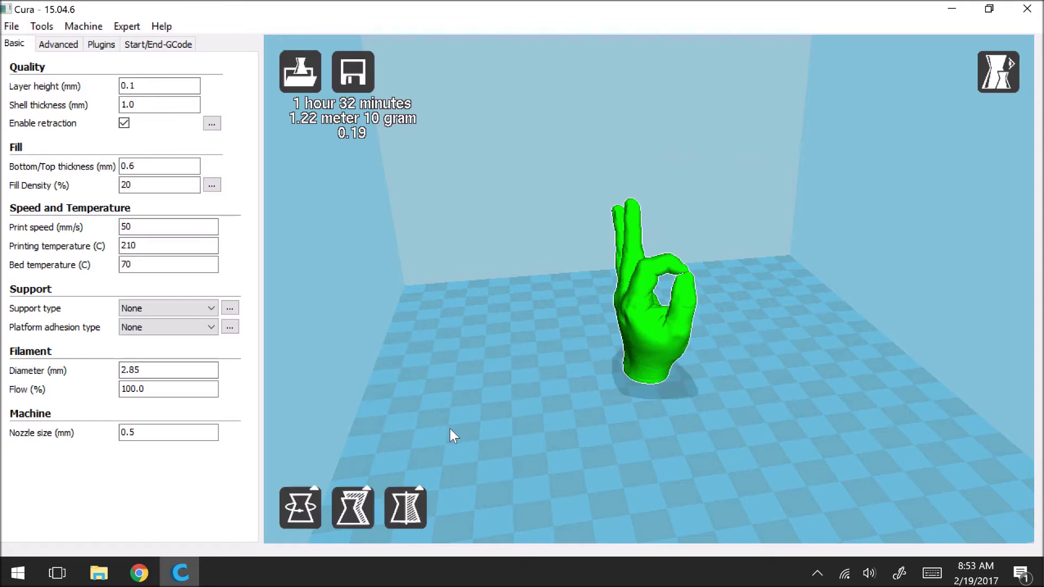
click(353, 507)
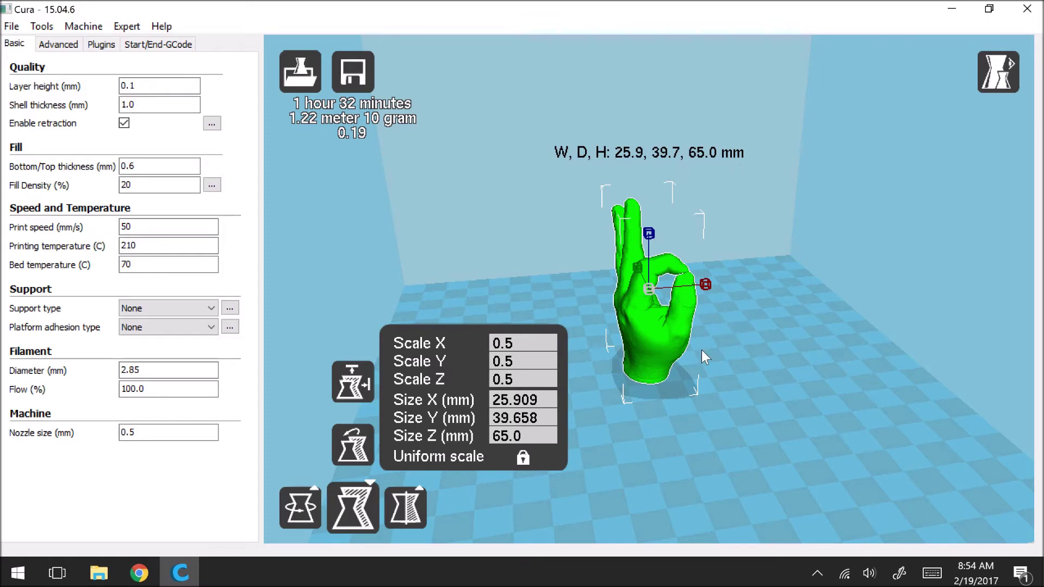
click(740, 382)
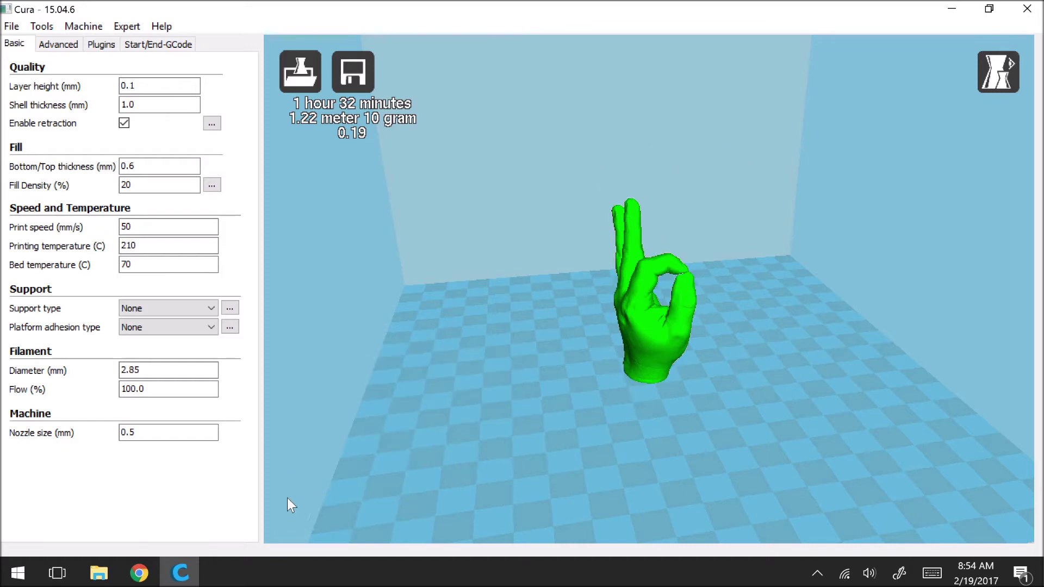
click(662, 327)
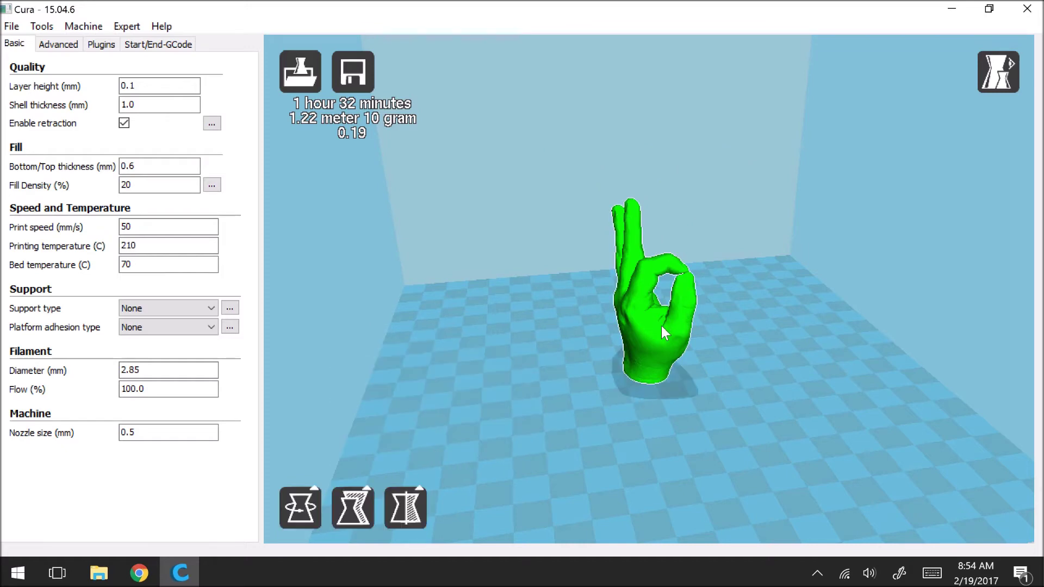
- Rotate the hand 135° around its vertical axis, tilt it on another ring, then reselect it
click(304, 504)
scroll(658, 397, down, 5)
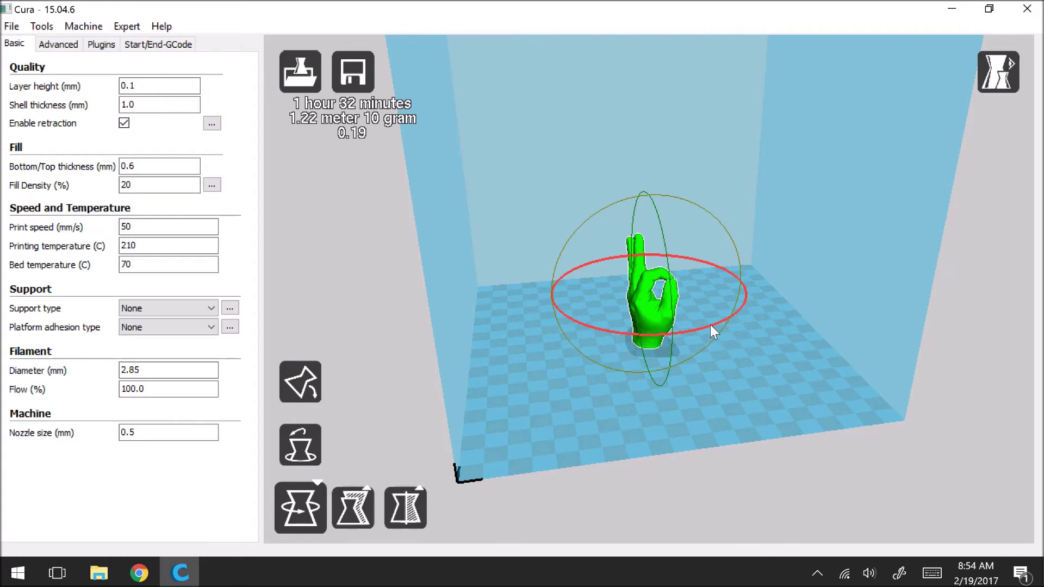
drag(710, 326, 547, 288)
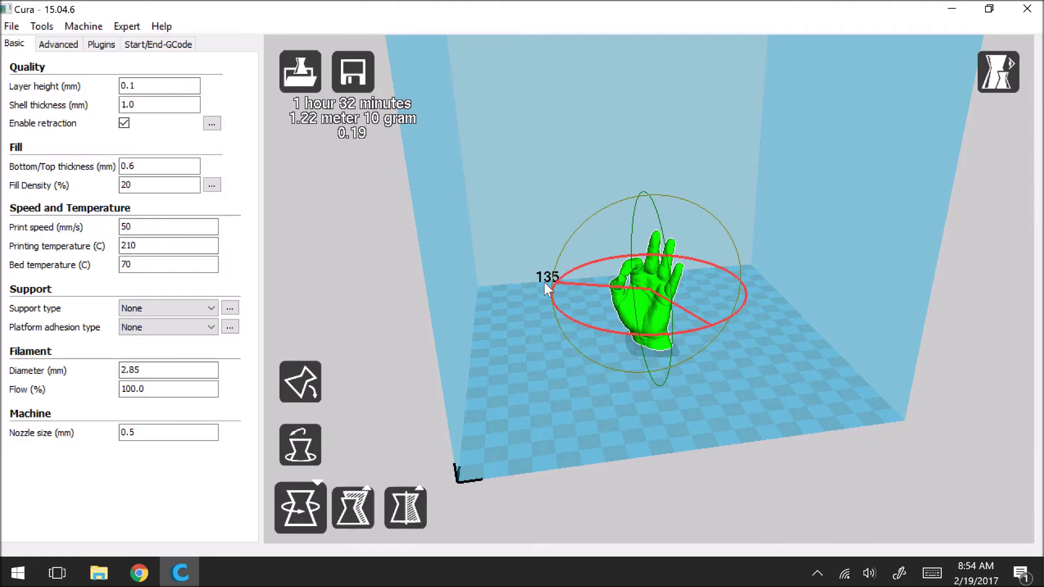
drag(543, 282, 544, 282)
scroll(543, 282, up, 2)
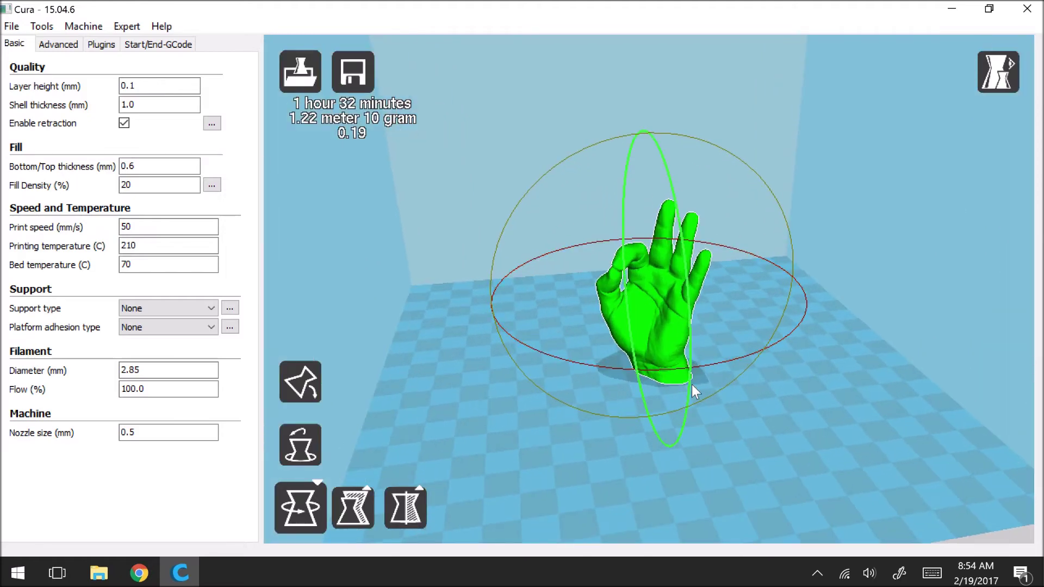
drag(602, 392, 677, 459)
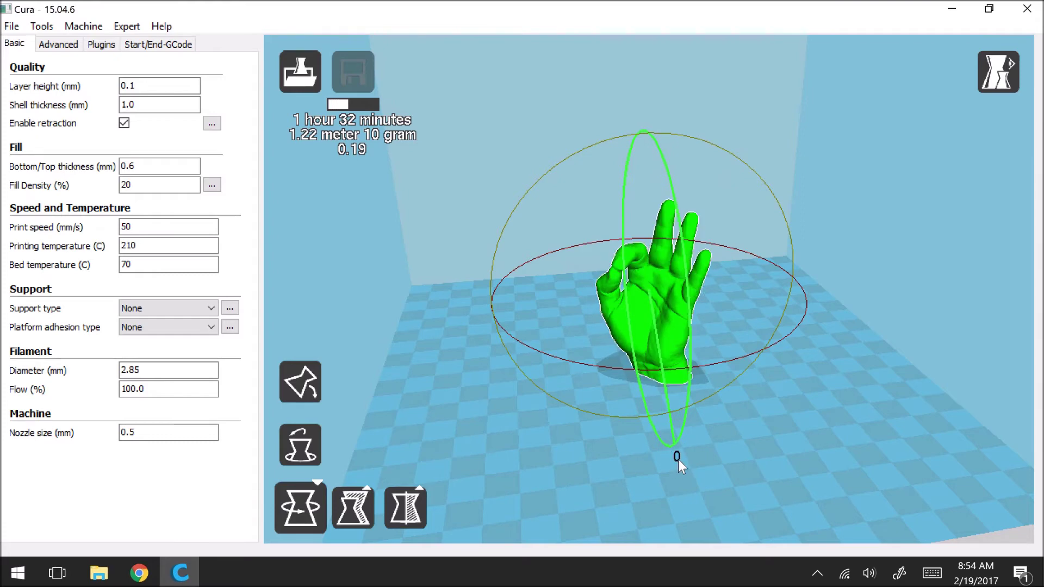
scroll(673, 313, down, 3)
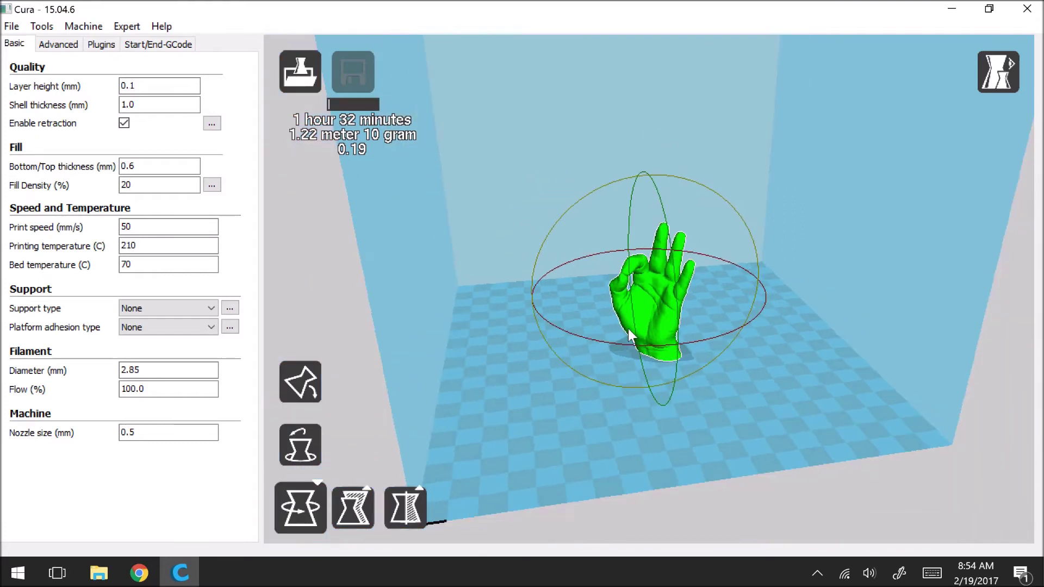
click(703, 514)
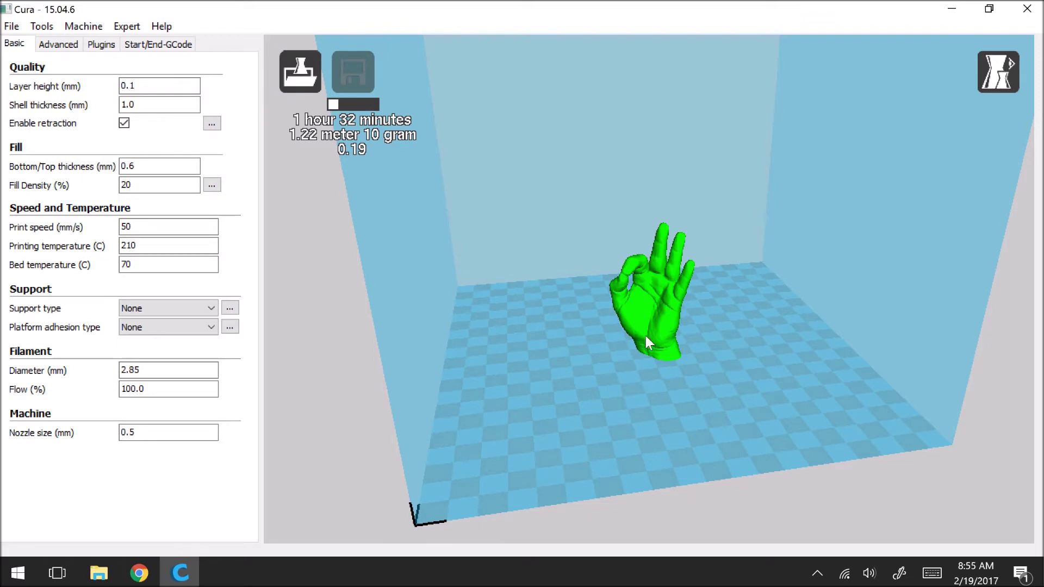
click(647, 318)
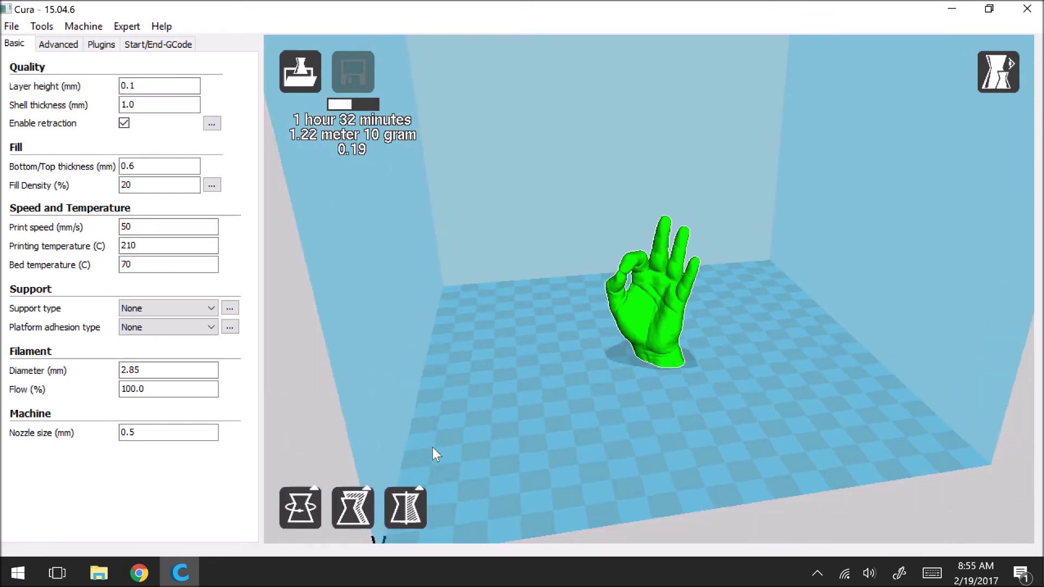
- Mirror the hand along Z and along X, flipping each back to its original orientation
click(409, 515)
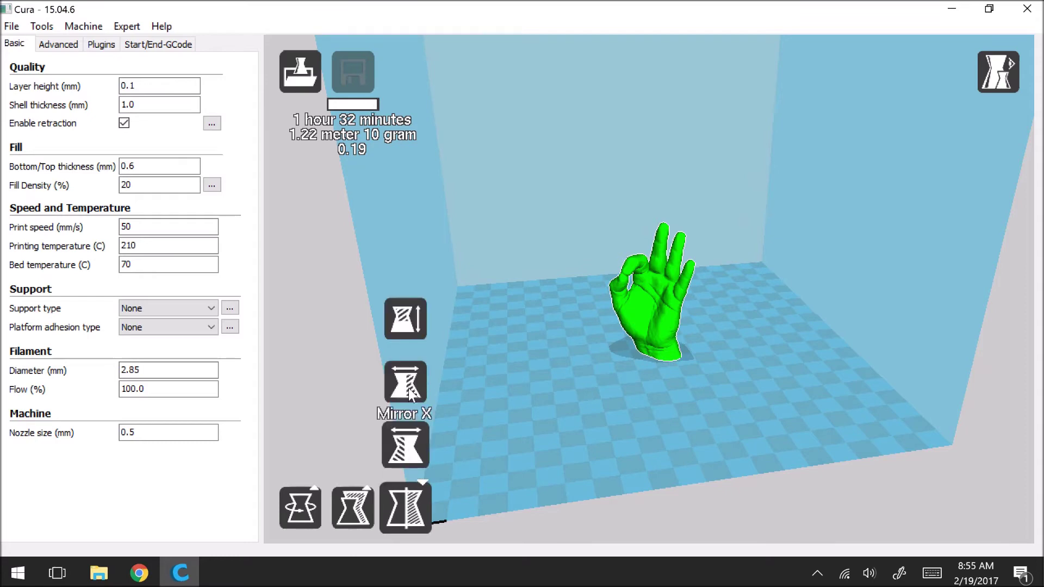
click(405, 326)
click(405, 326)
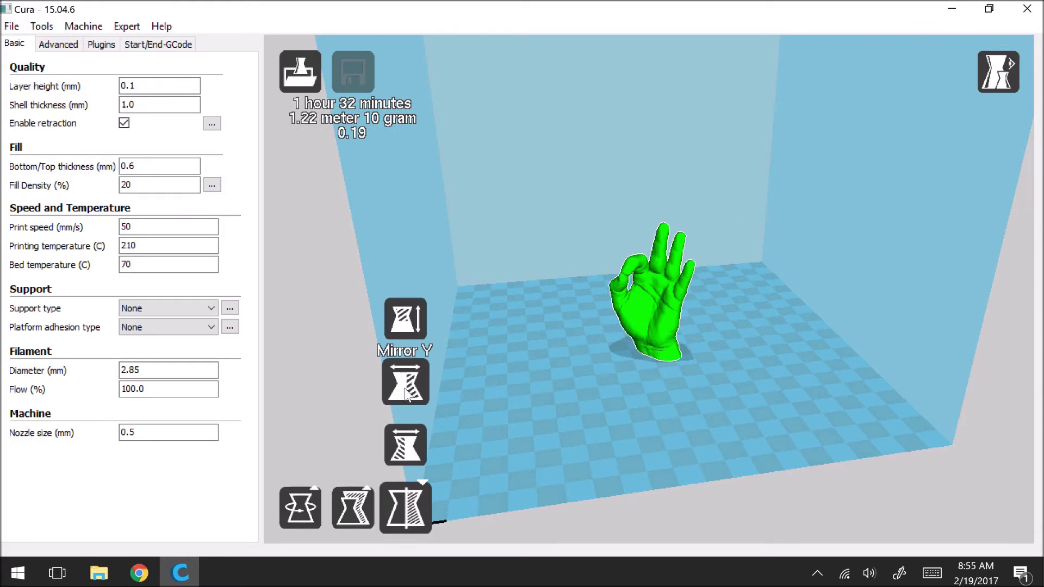
click(410, 455)
click(409, 455)
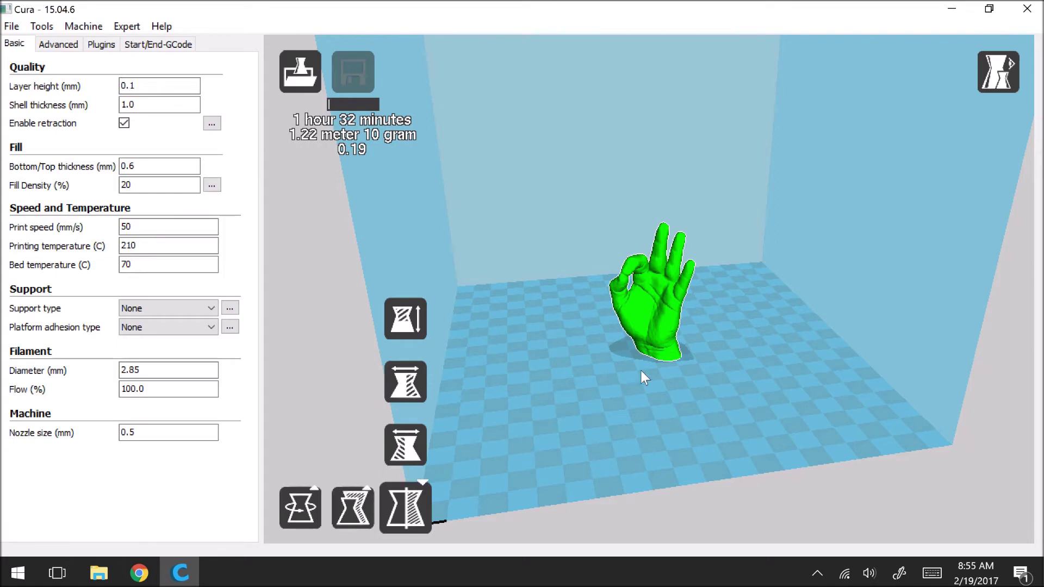
- Deselect the hand, orbit slightly, and list the view modes
click(701, 509)
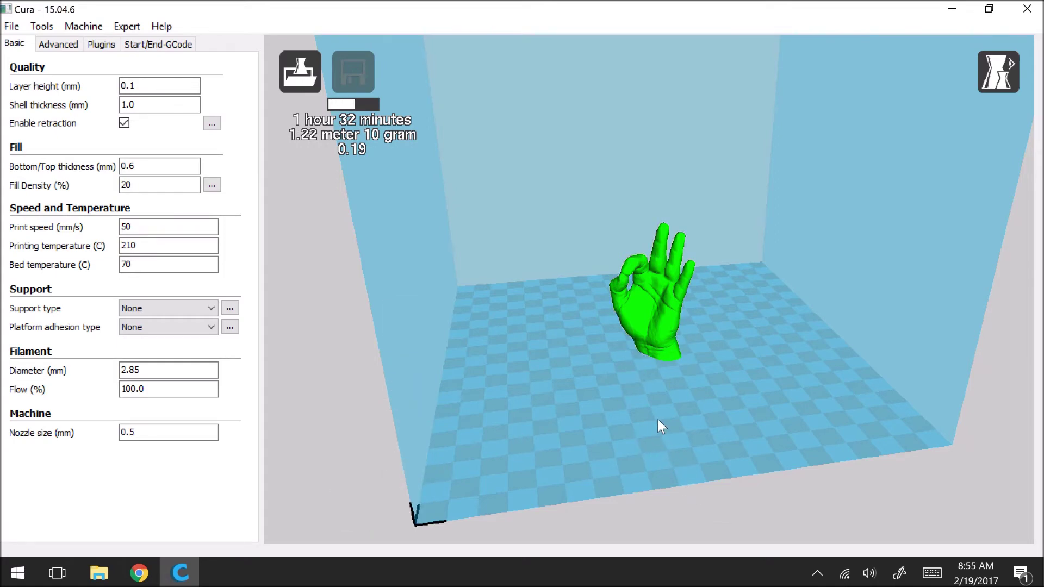
right_drag(659, 418, 666, 409)
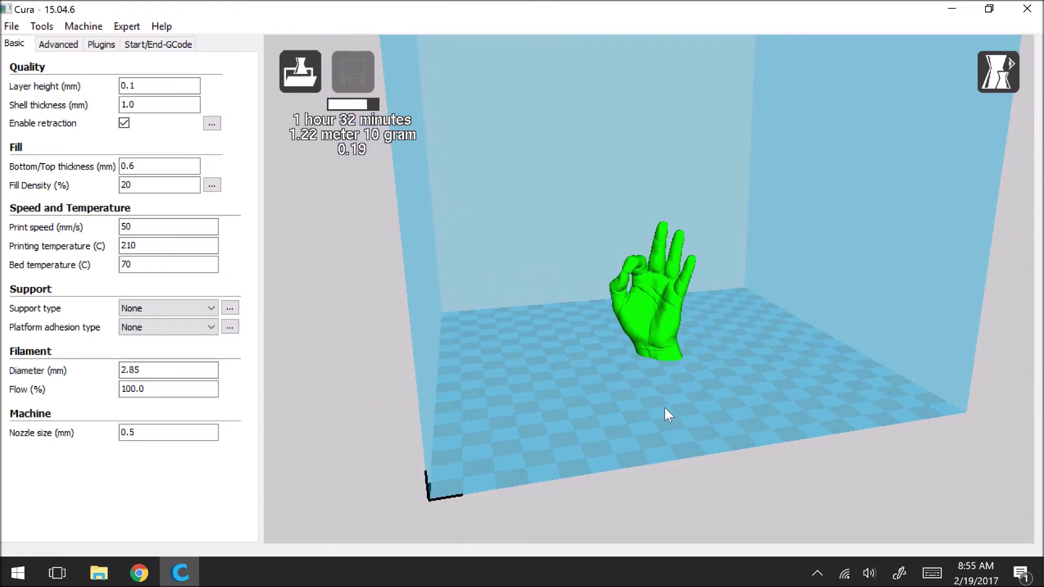
click(993, 80)
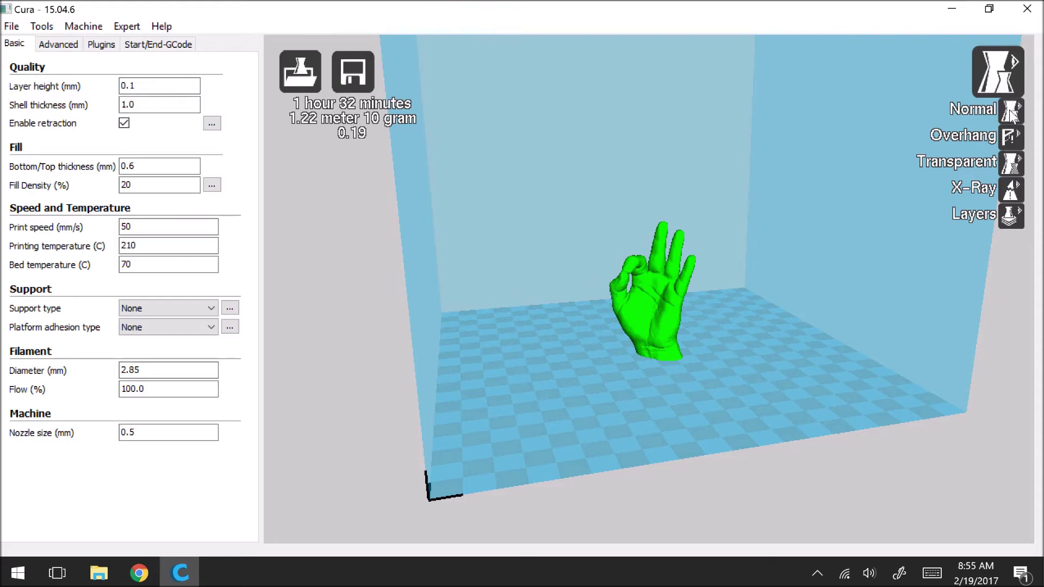
- Inspect the hand's red overhang areas in Overhang view from below, above and around the fingers
click(1008, 142)
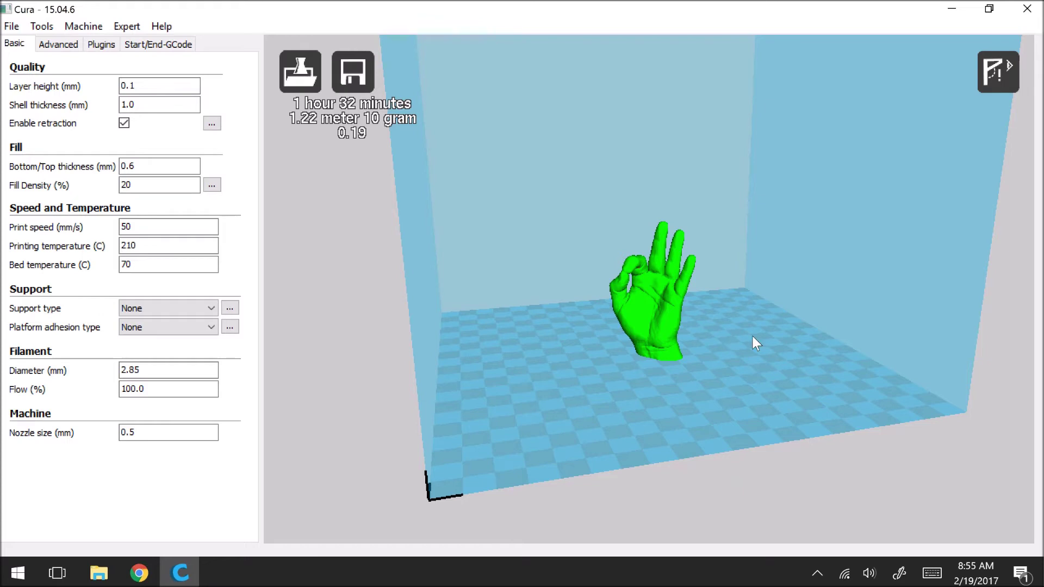
right_drag(721, 339, 796, 328)
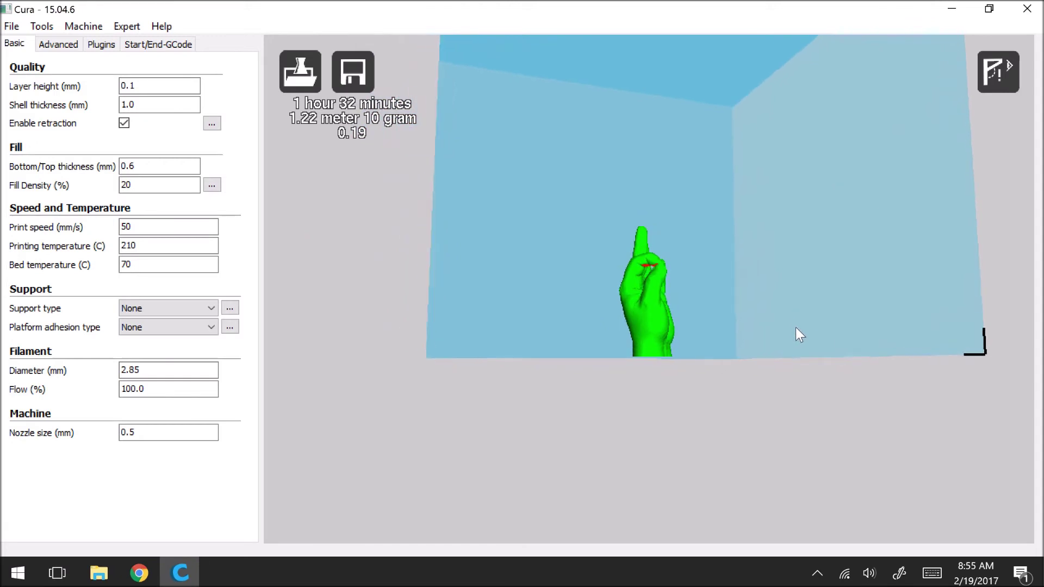
right_drag(642, 270, 652, 225)
scroll(660, 241, up, 5)
scroll(656, 214, down, 2)
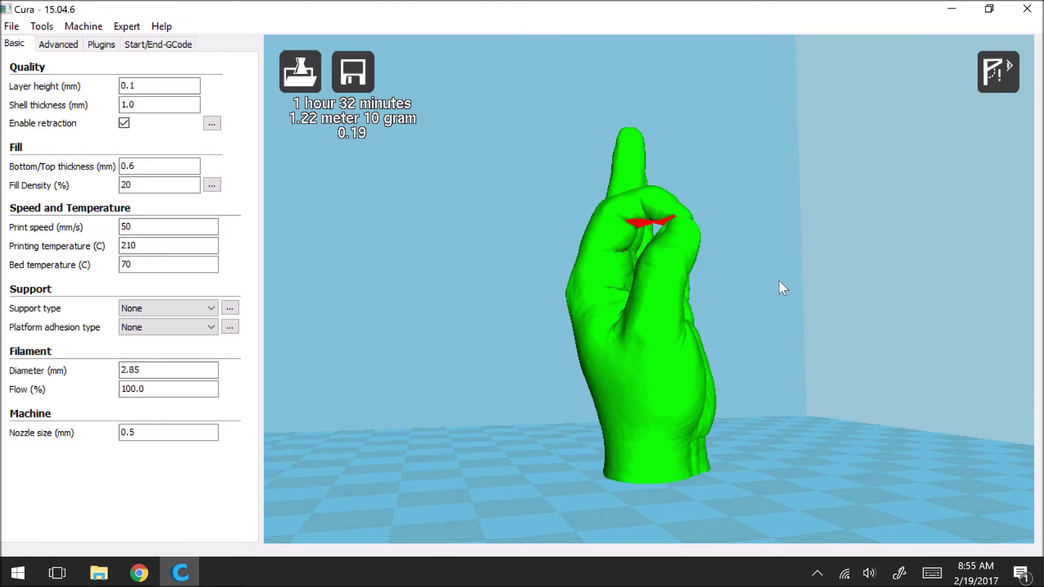
right_drag(780, 287, 667, 230)
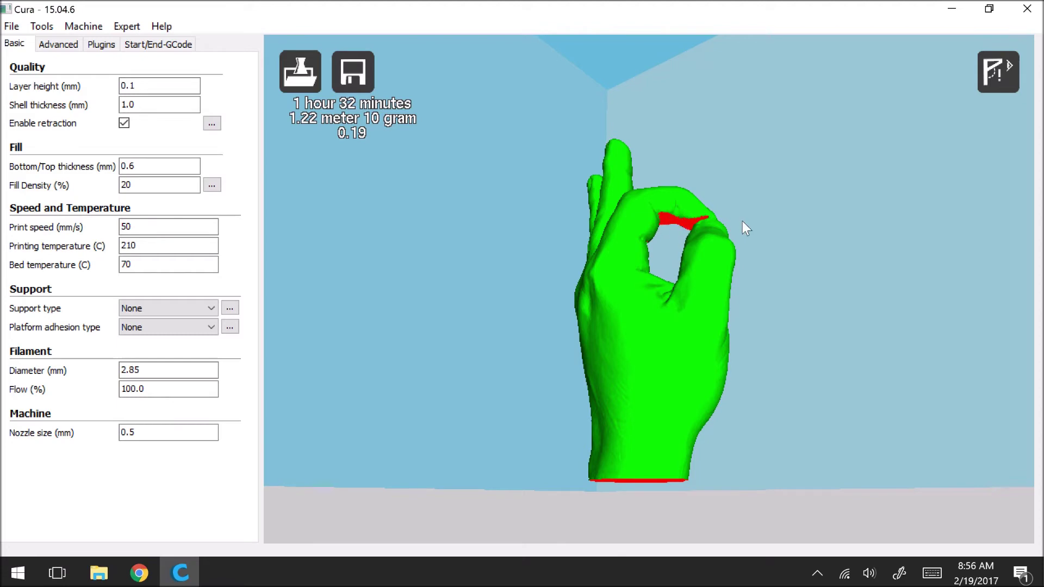
right_drag(742, 222, 623, 252)
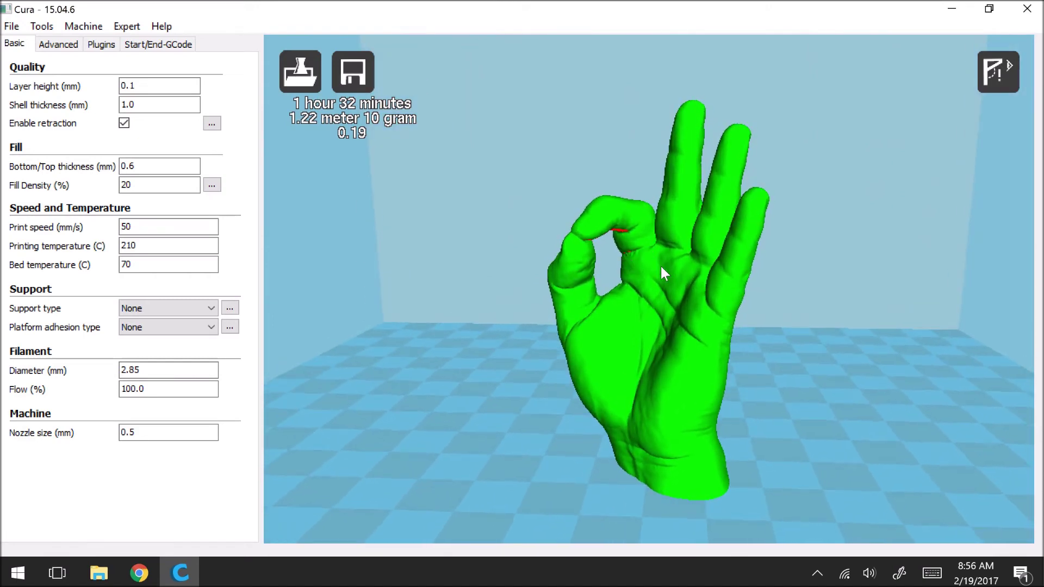
scroll(761, 212, down, 5)
click(977, 84)
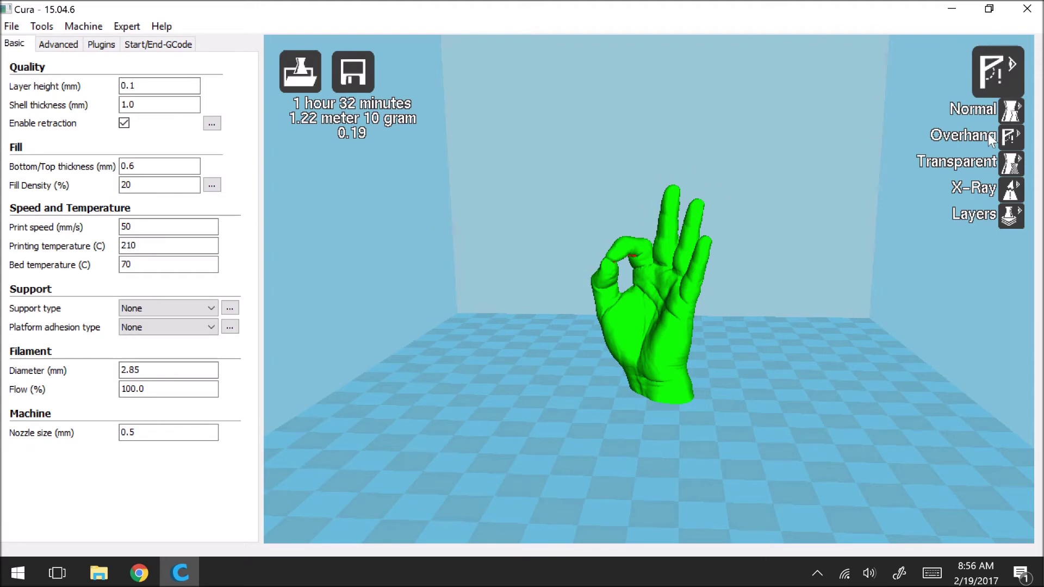
- View the hand in Transparent, then X-Ray, ending in the Layers toolpath preview
click(1009, 165)
mouse_move(757, 282)
right_down()
mouse_move(787, 305)
mouse_move(822, 286)
mouse_move(847, 295)
mouse_move(819, 303)
mouse_move(793, 284)
mouse_move(752, 287)
mouse_move(769, 298)
right_up()
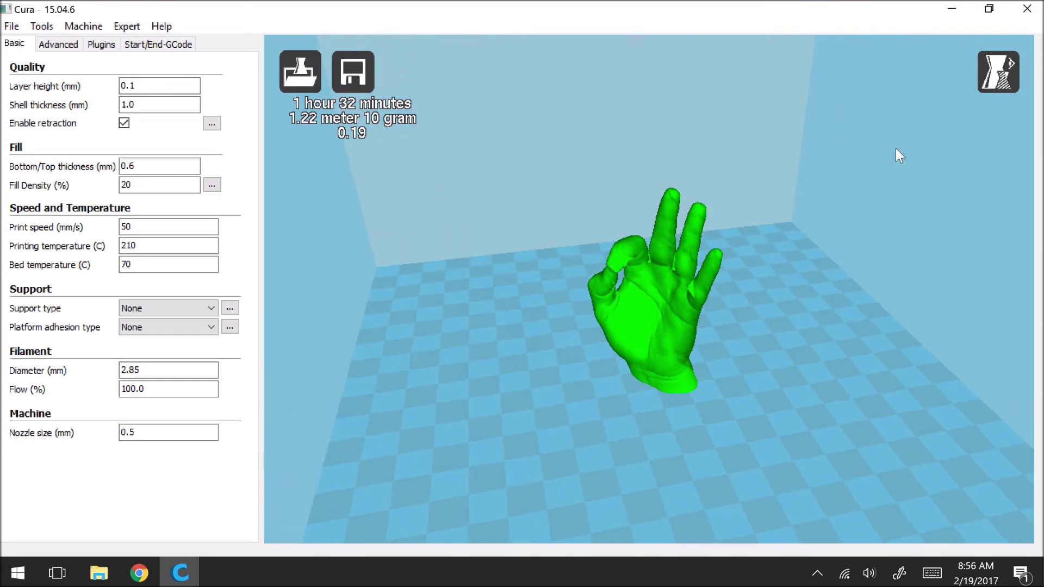
click(985, 86)
click(1014, 196)
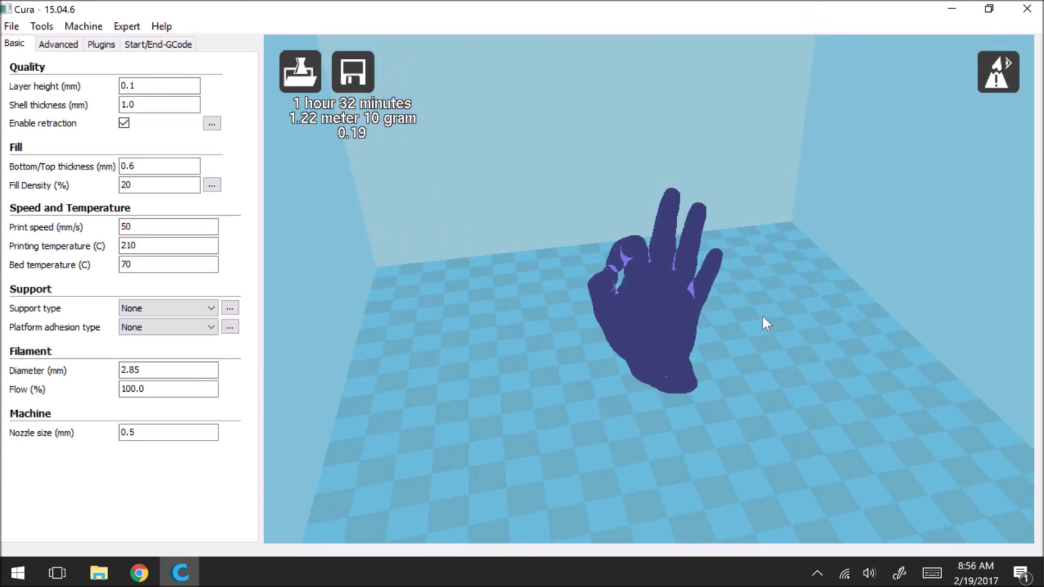
mouse_move(762, 315)
right_down()
mouse_move(791, 275)
mouse_move(872, 320)
mouse_move(885, 297)
mouse_move(862, 291)
mouse_move(765, 316)
mouse_move(753, 300)
right_up()
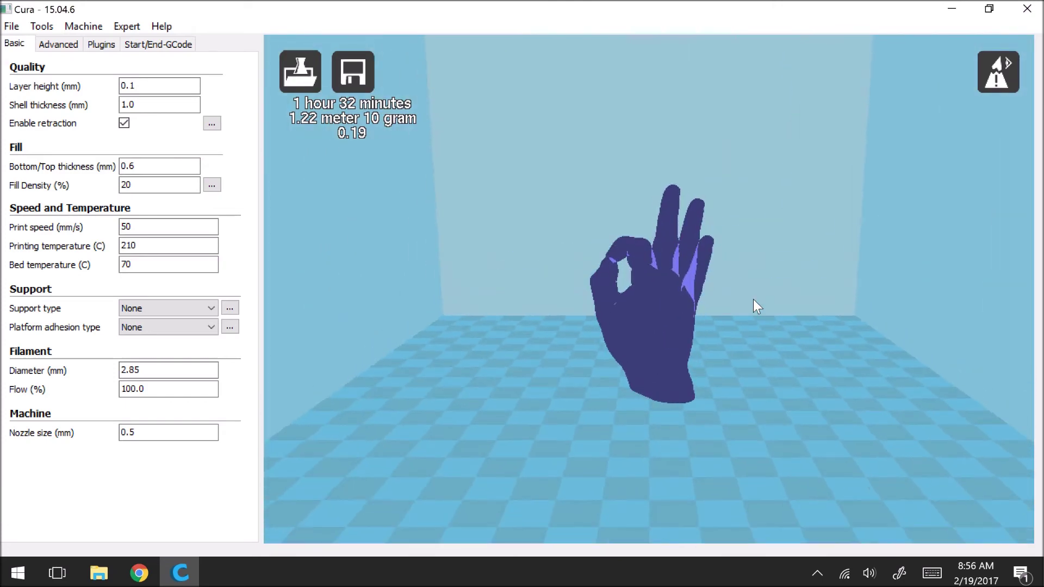
click(987, 81)
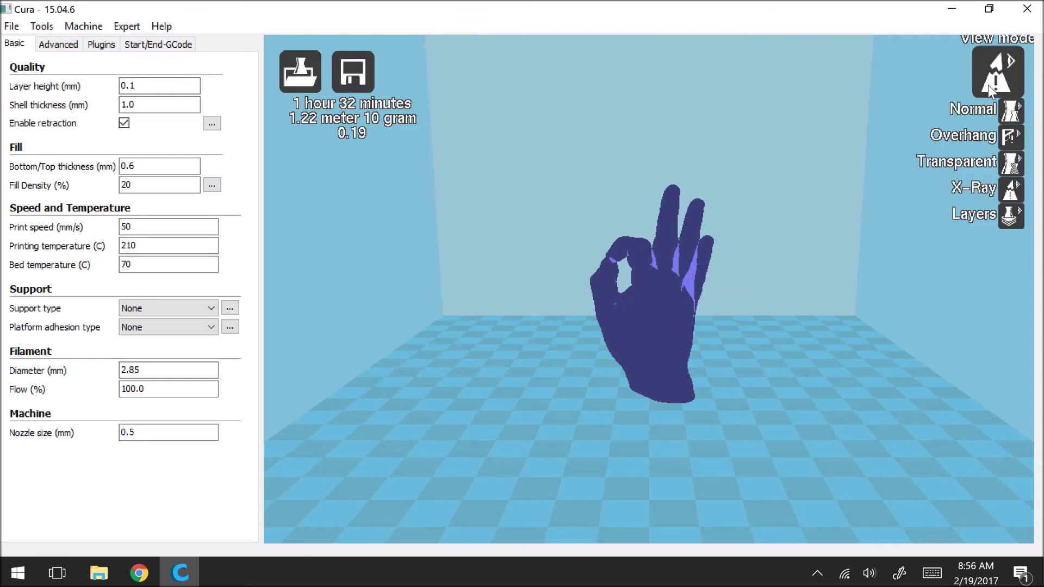
click(1009, 217)
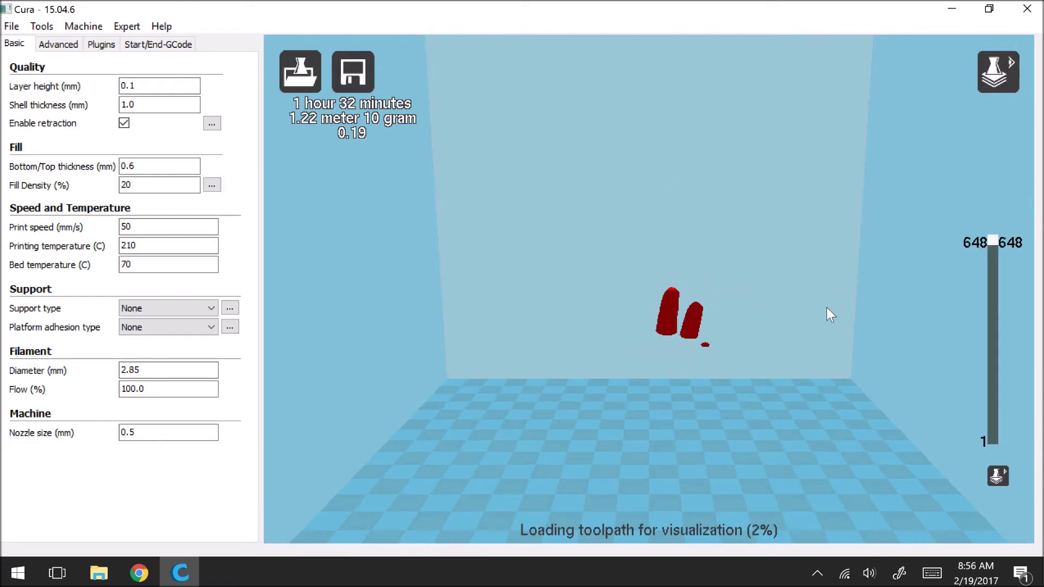
- Drop the layer slider to layer 1 and zoom onto it, briefly checking the Advanced settings
right_drag(764, 321, 782, 307)
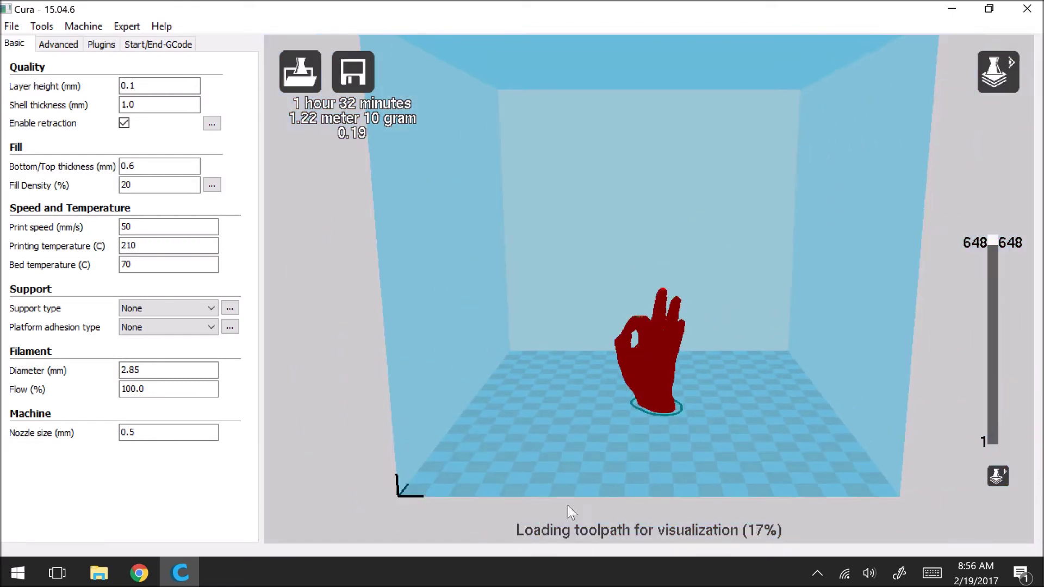
scroll(568, 506, down, 1)
drag(993, 240, 993, 448)
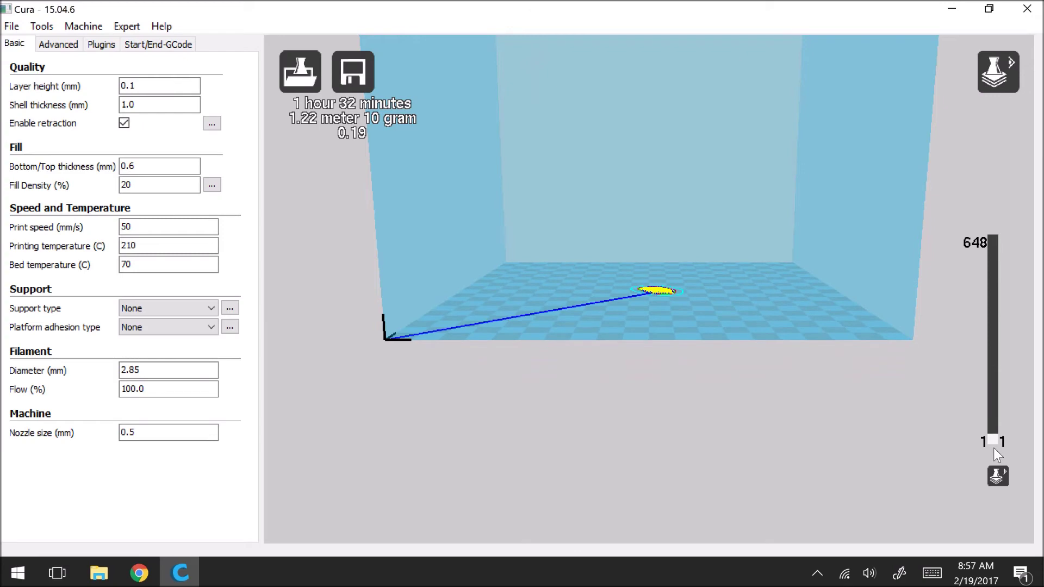
right_drag(655, 367, 659, 390)
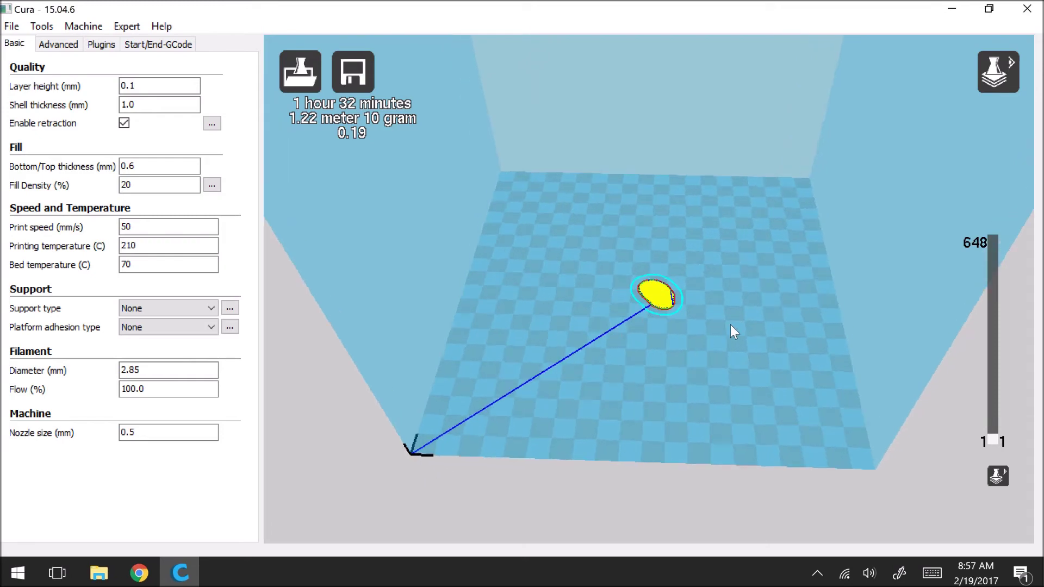
scroll(663, 301, up, 8)
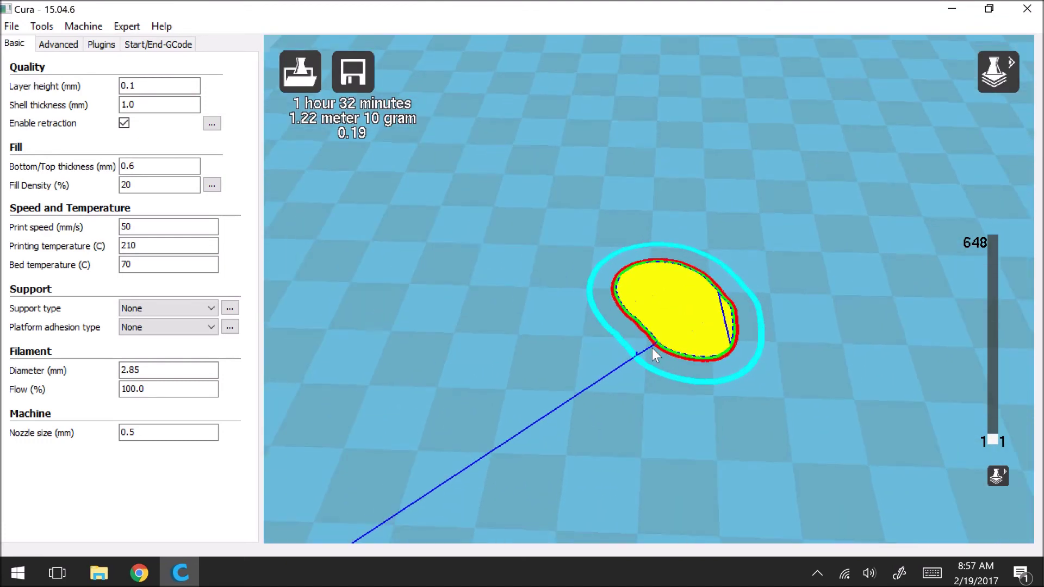
scroll(652, 351, down, 2)
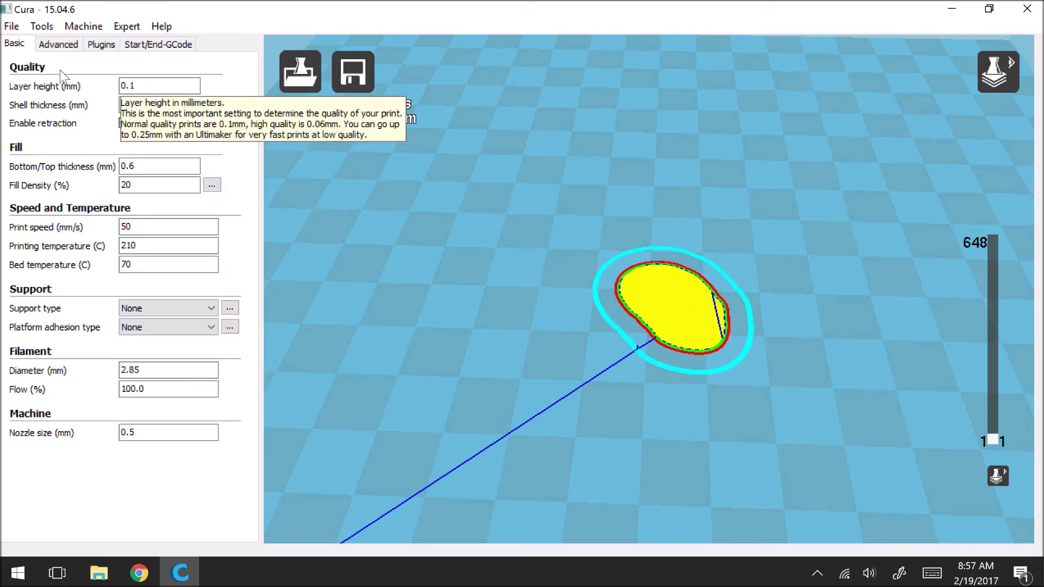
click(58, 44)
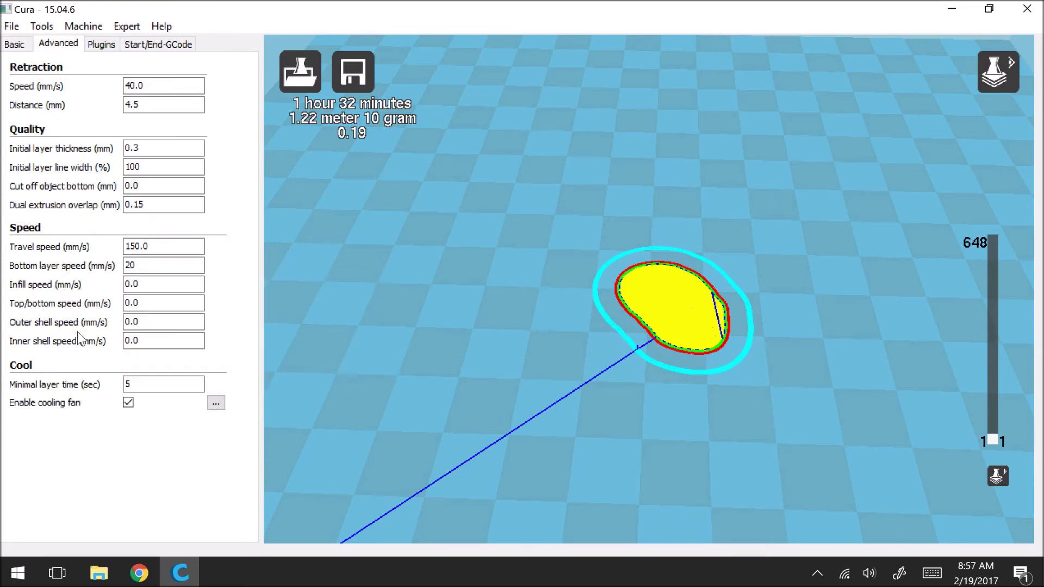
click(10, 45)
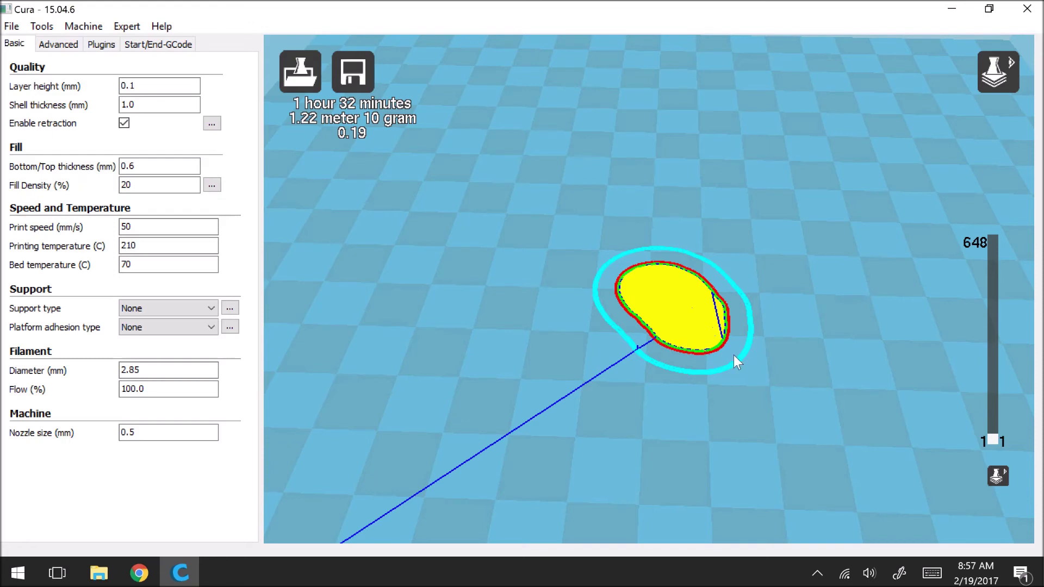
- Change Fill Density from 20 to 10% and raise the layer slider to view the sparser infill
drag(994, 441, 996, 370)
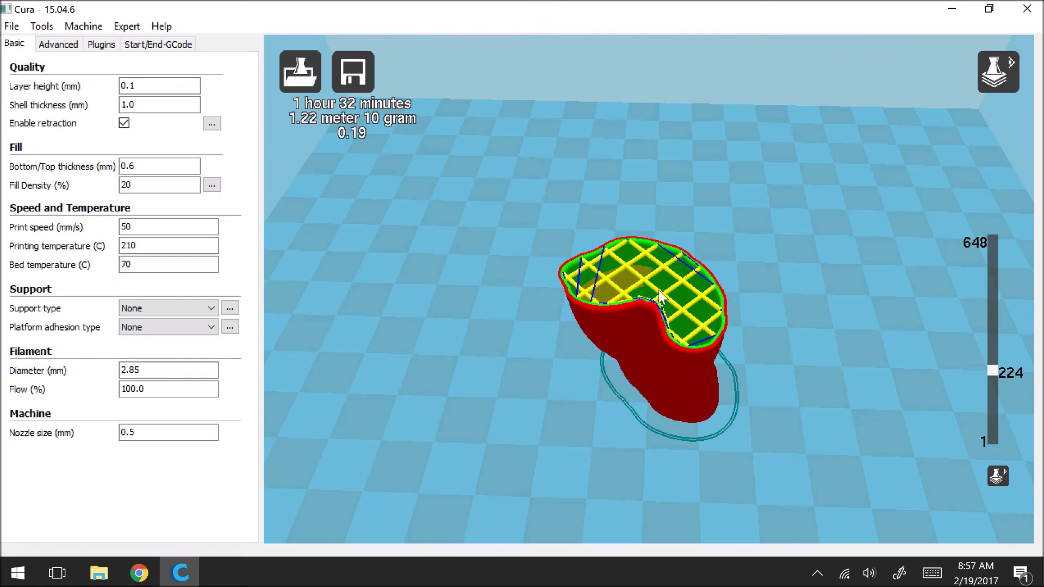
mouse_move(149, 182)
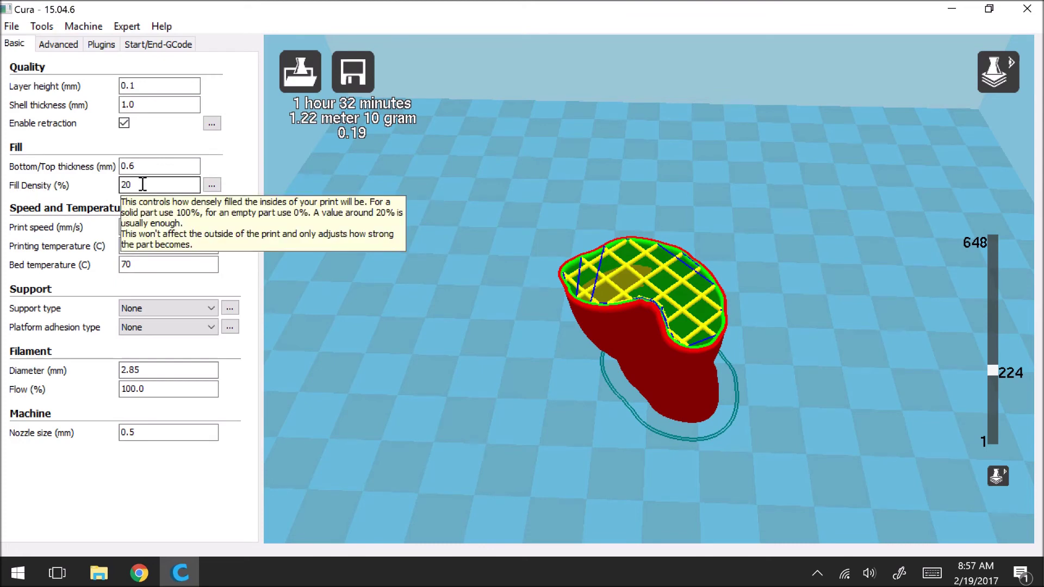
drag(142, 185, 116, 186)
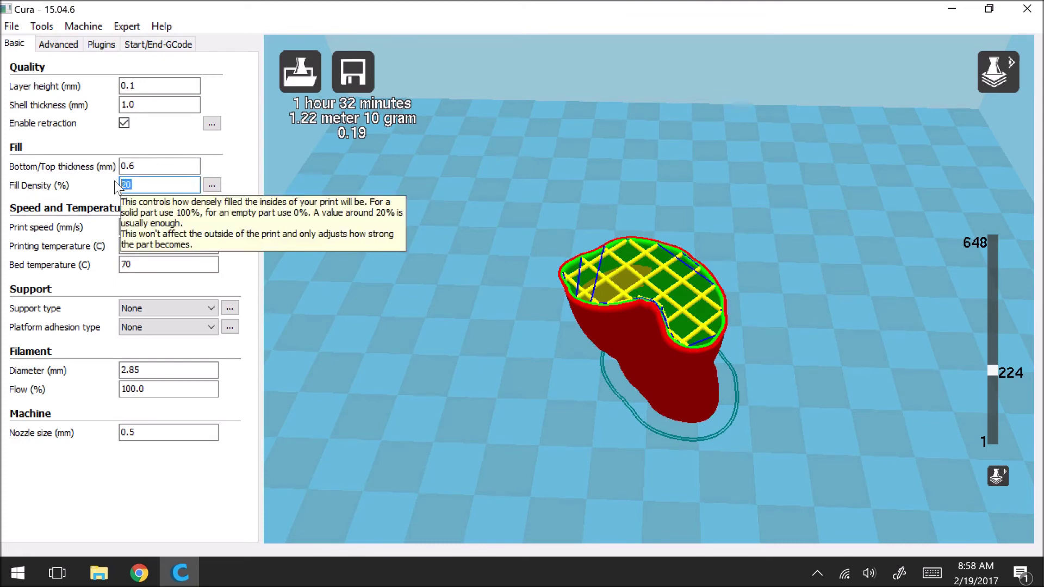
text(10)
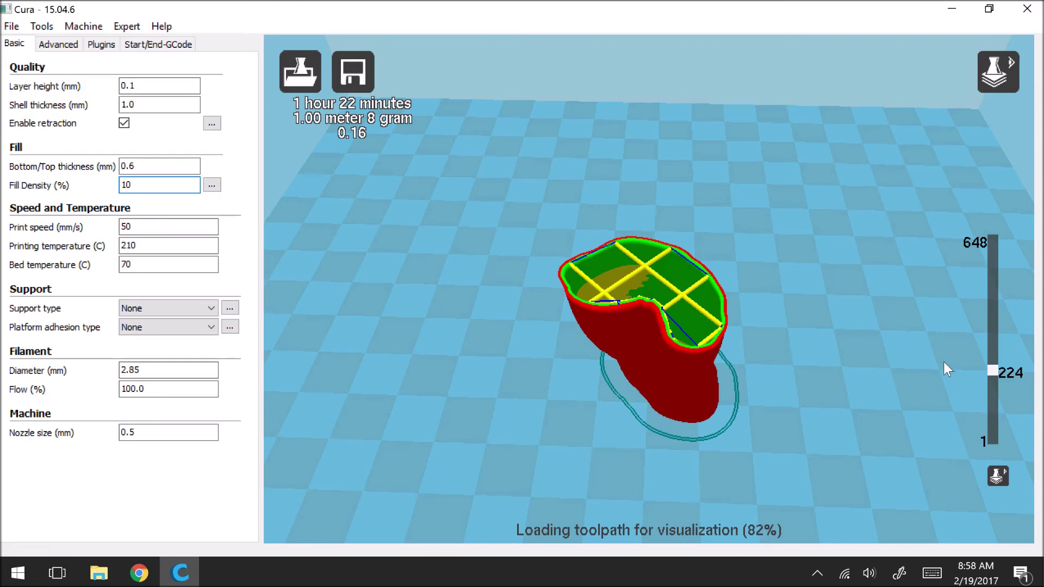
drag(993, 371, 1003, 309)
- Orbit and zoom onto the fingertips, stepping the layer preview up to layer 431
right_drag(798, 327, 825, 298)
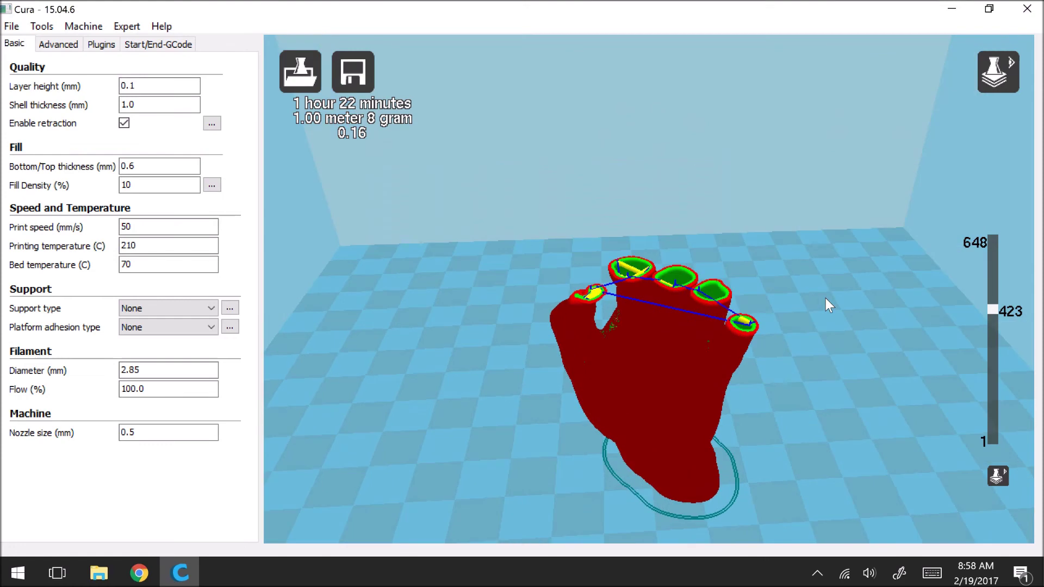
scroll(598, 275, up, 5)
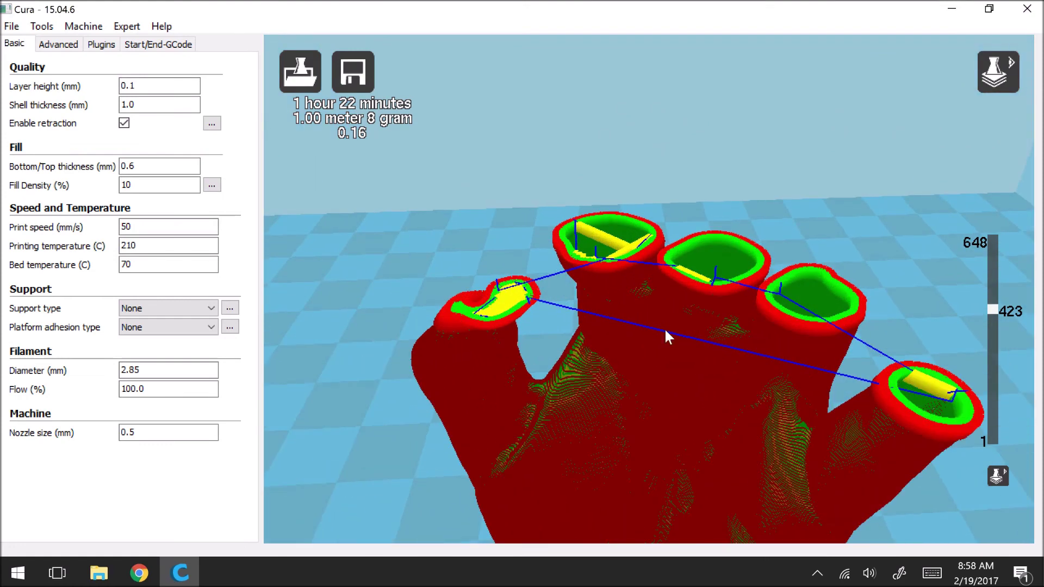
drag(996, 311, 994, 308)
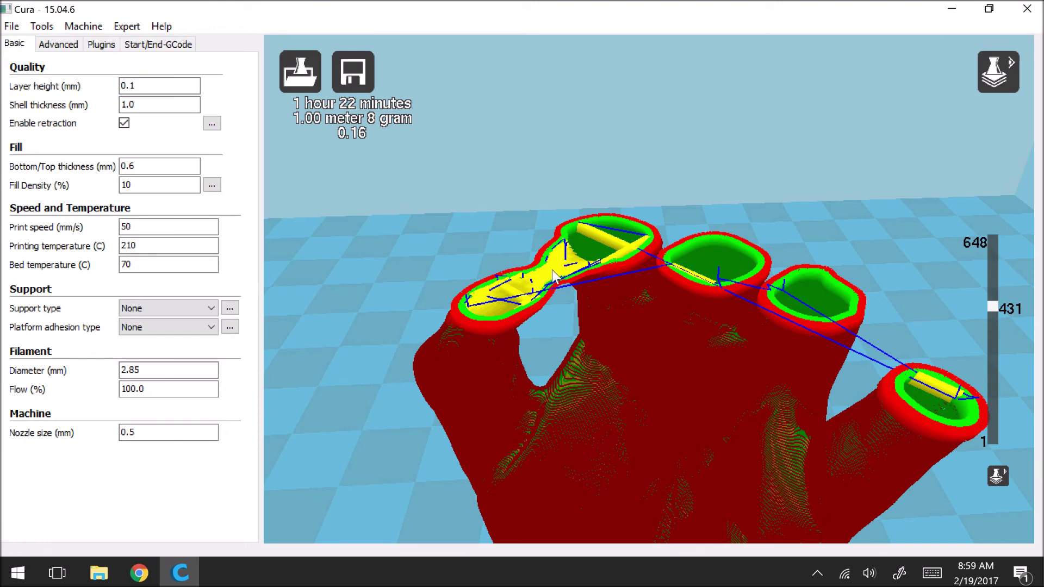
right_drag(662, 295, 775, 322)
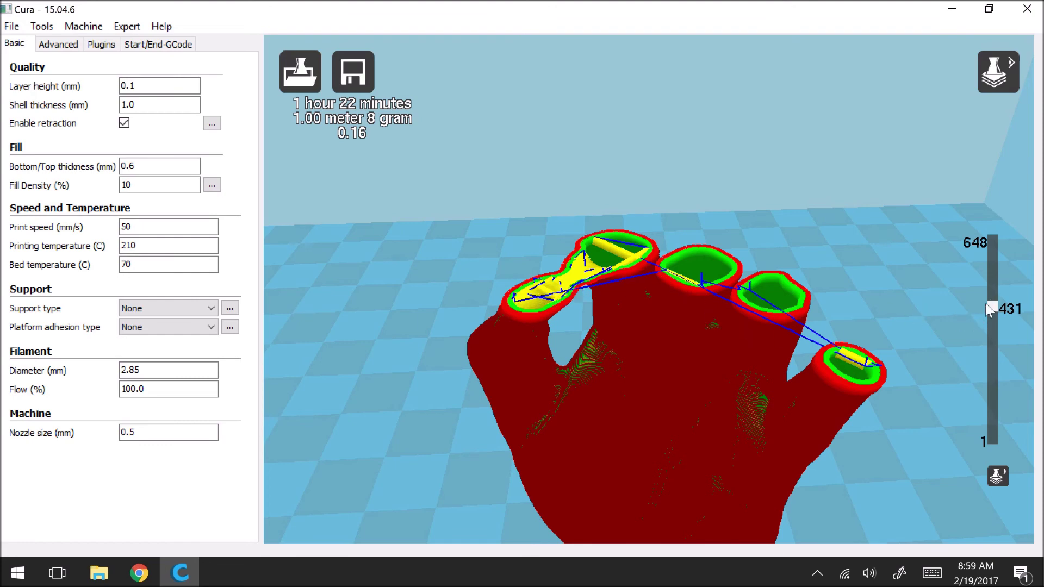
- Raise the layer slider to all 648 layers and zoom out on the complete hand
drag(985, 308, 999, 238)
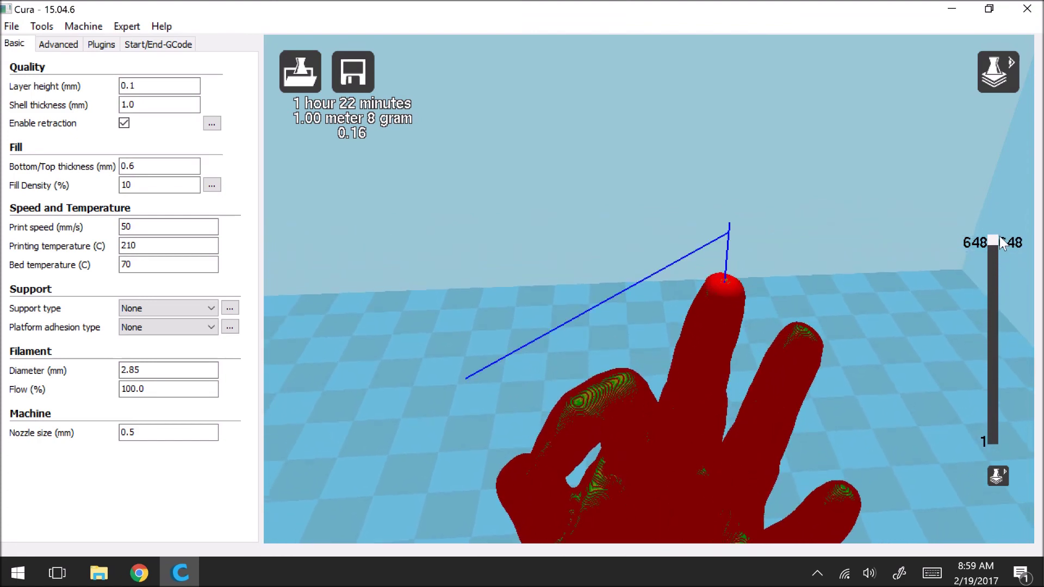
scroll(751, 290, down, 5)
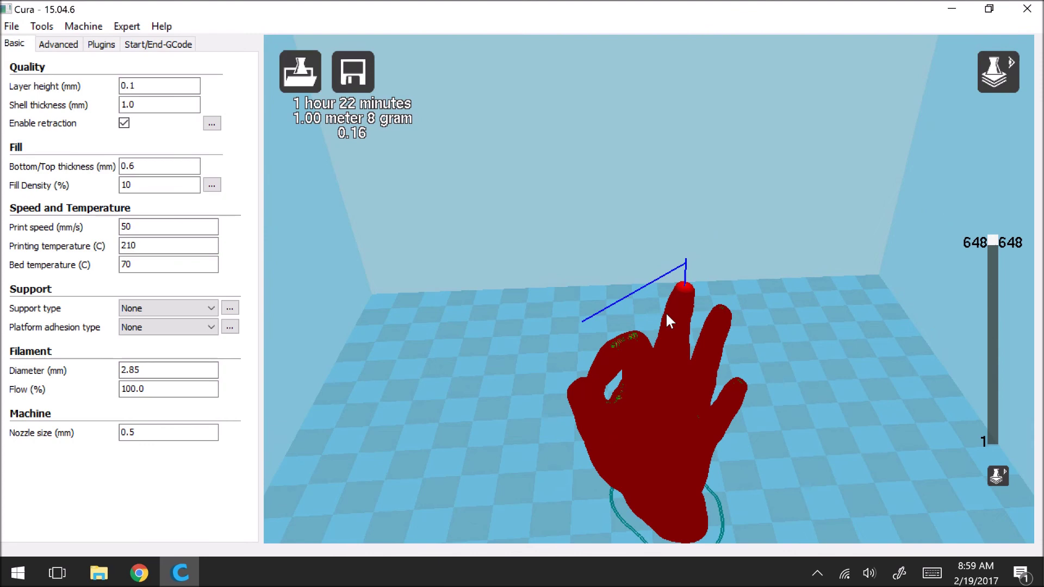
scroll(666, 315, down, 3)
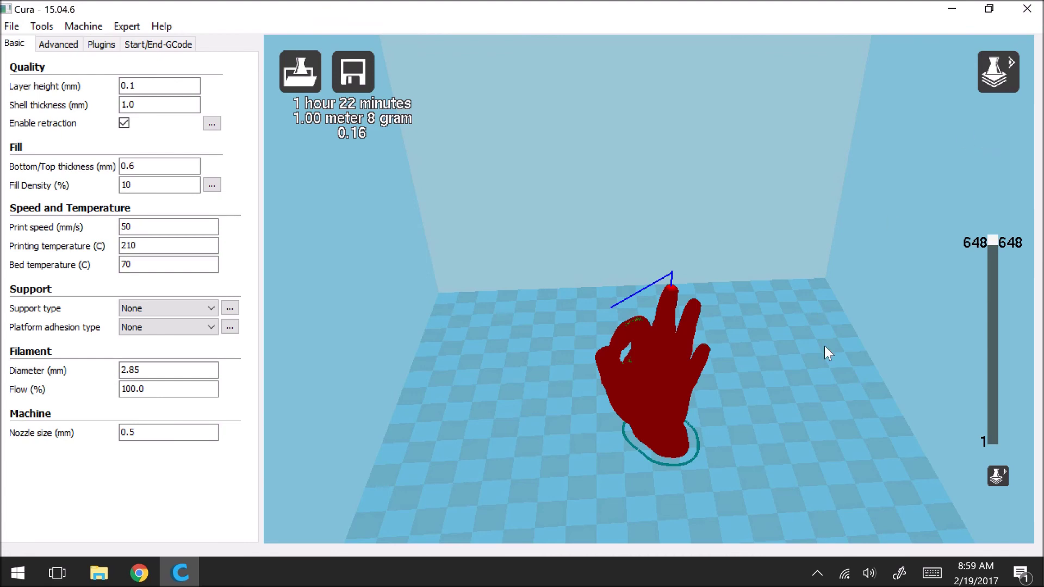
- Switch to Normal view, orbit to a frontal view, and show the Advanced print settings
click(993, 80)
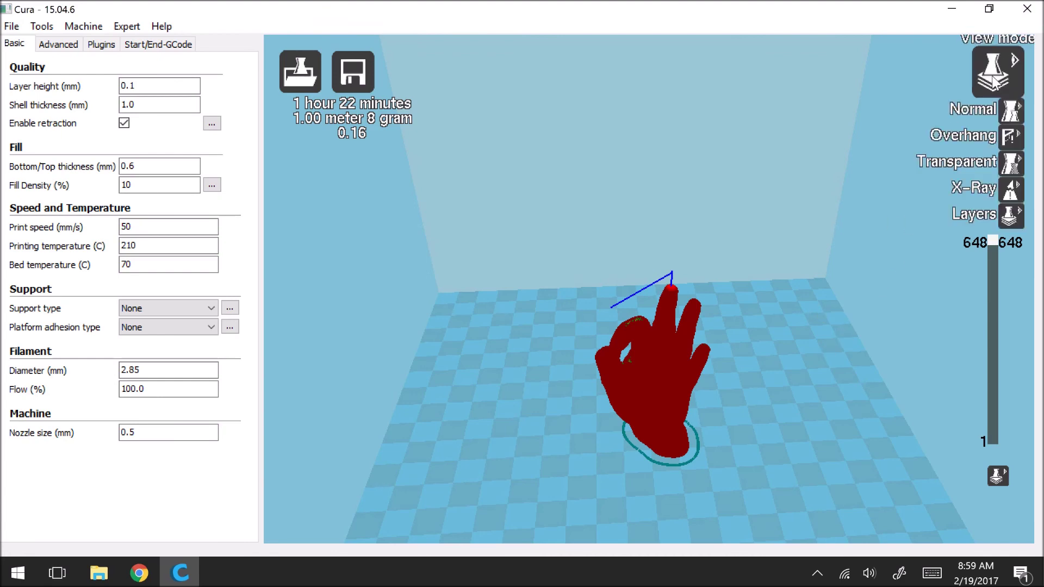
click(1011, 117)
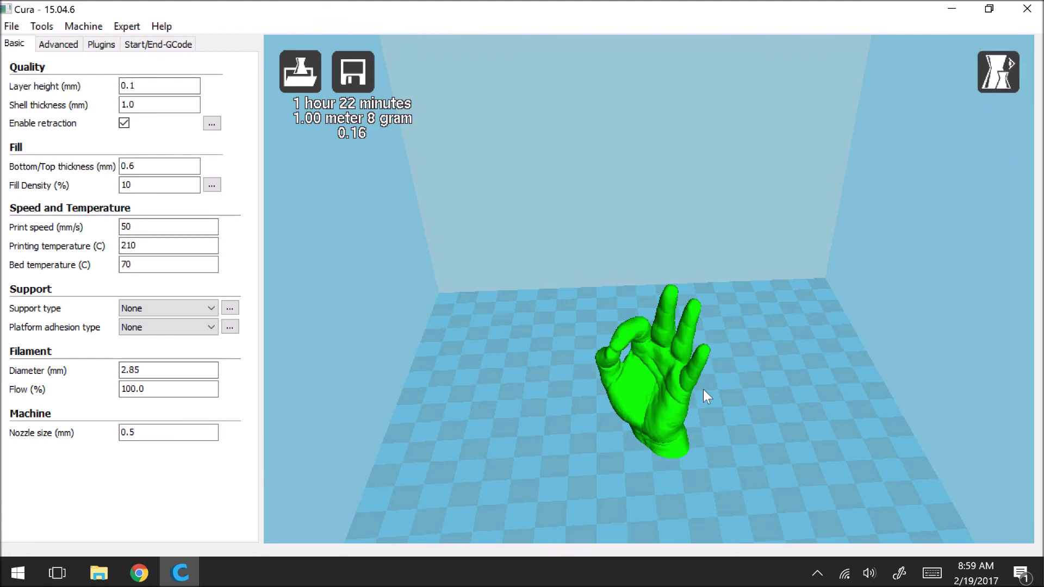
right_drag(703, 390, 695, 338)
scroll(694, 338, down, 3)
right_drag(679, 423, 684, 382)
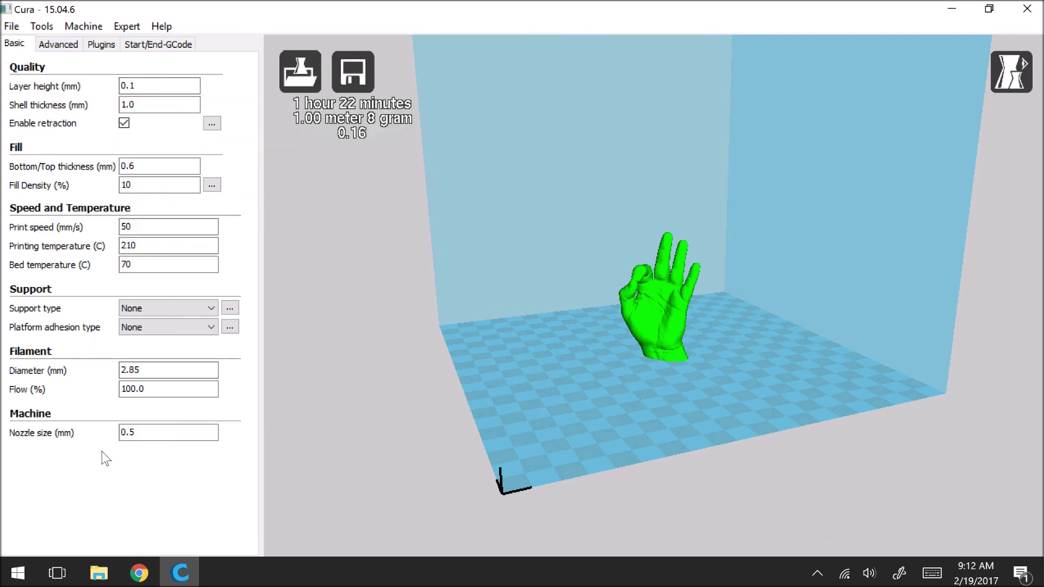
click(60, 44)
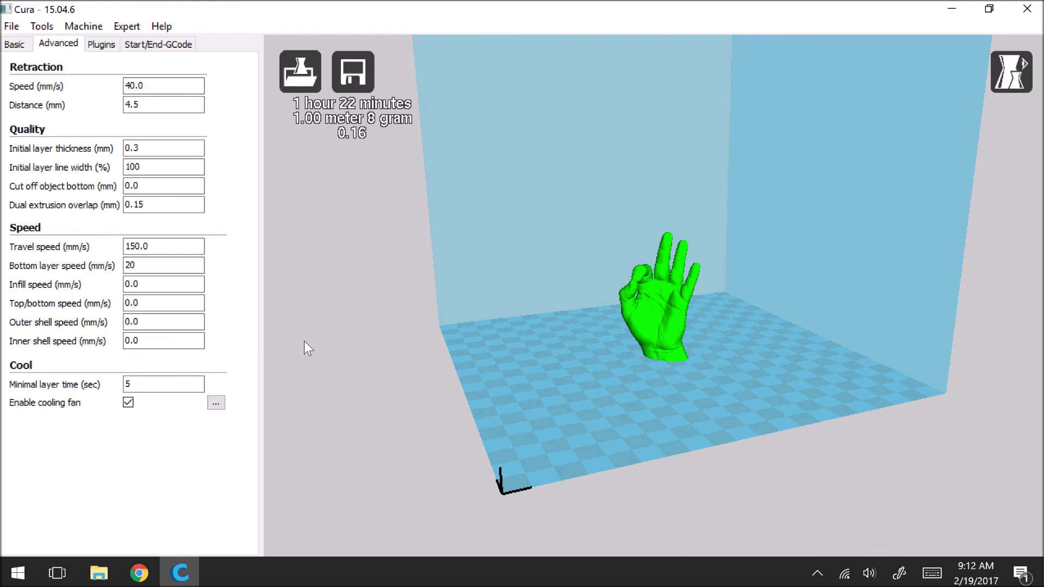
click(98, 45)
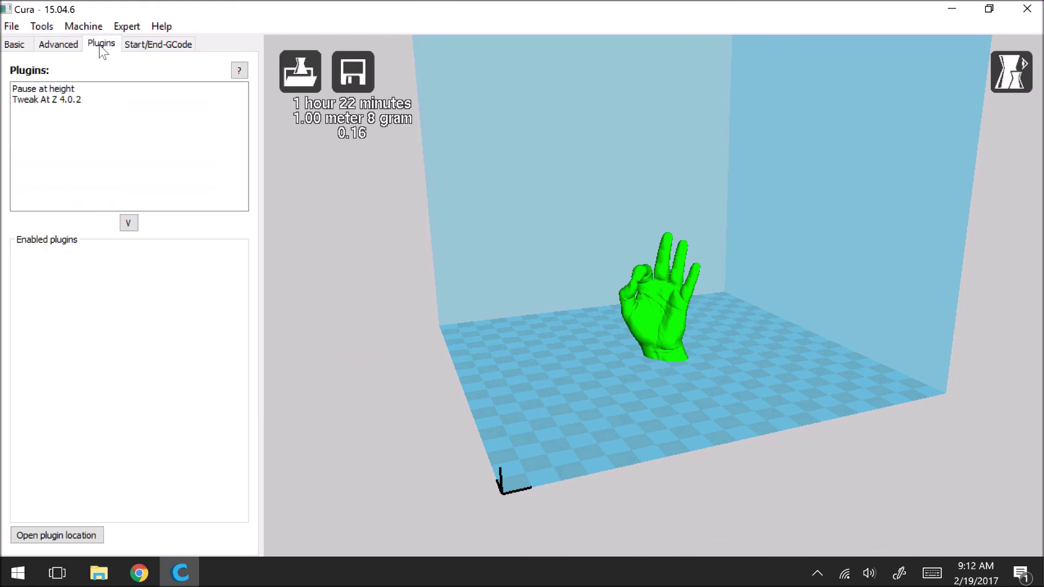
click(43, 91)
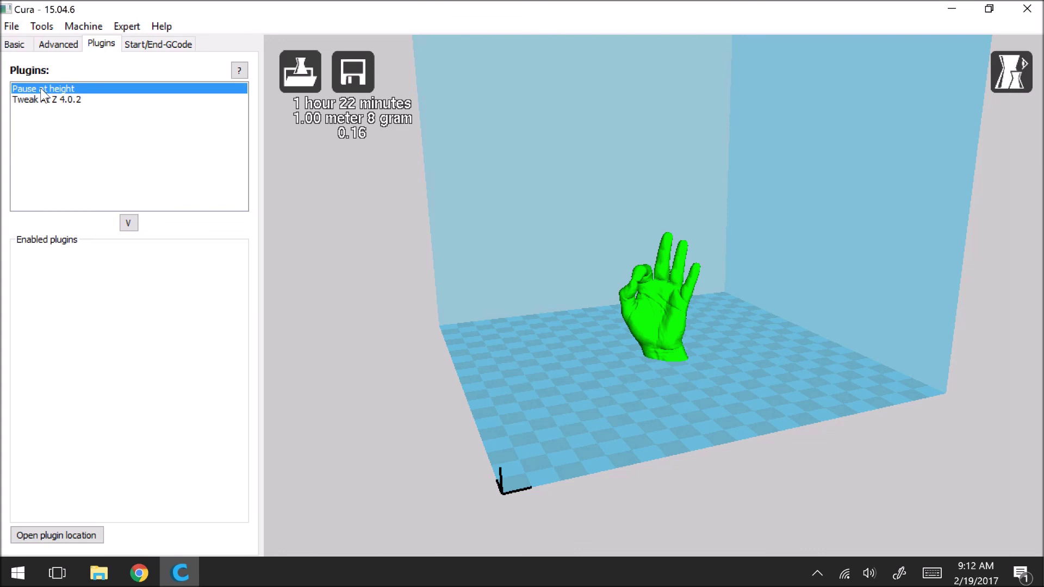
click(22, 44)
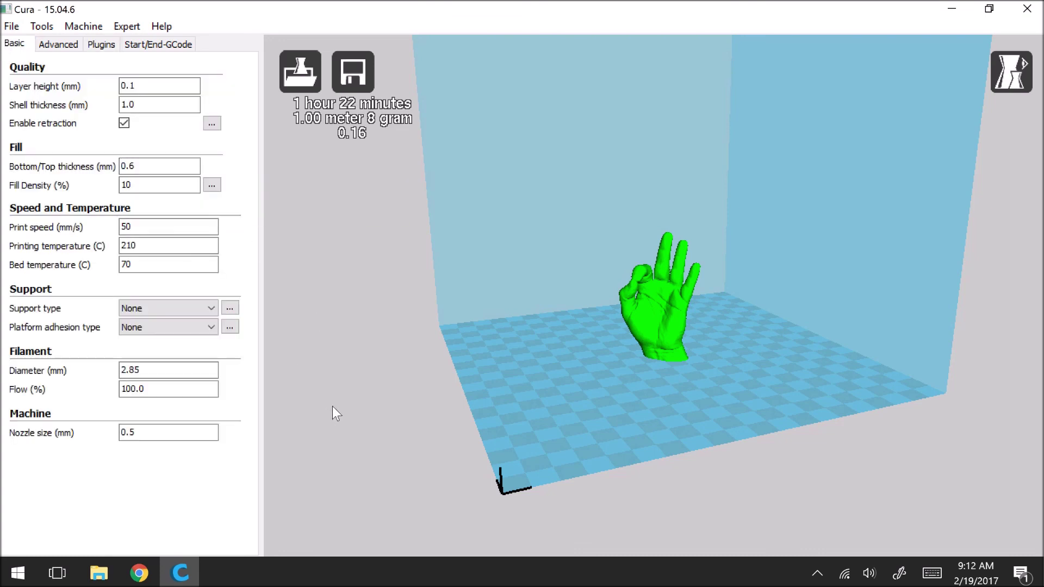